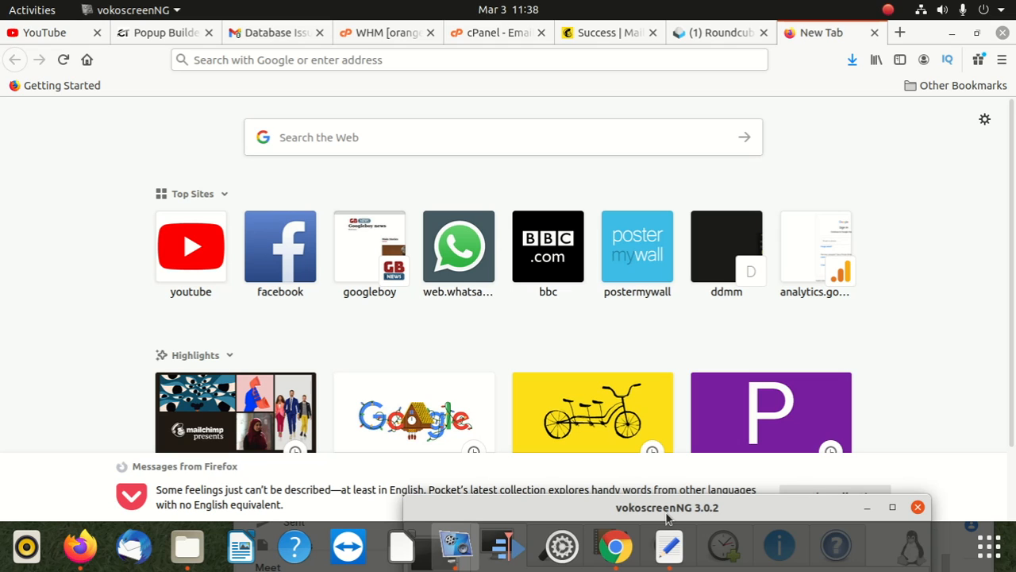
{"action": "left_click_drag", "start_coordinate": [708, 507], "coordinate": [743, 458]}
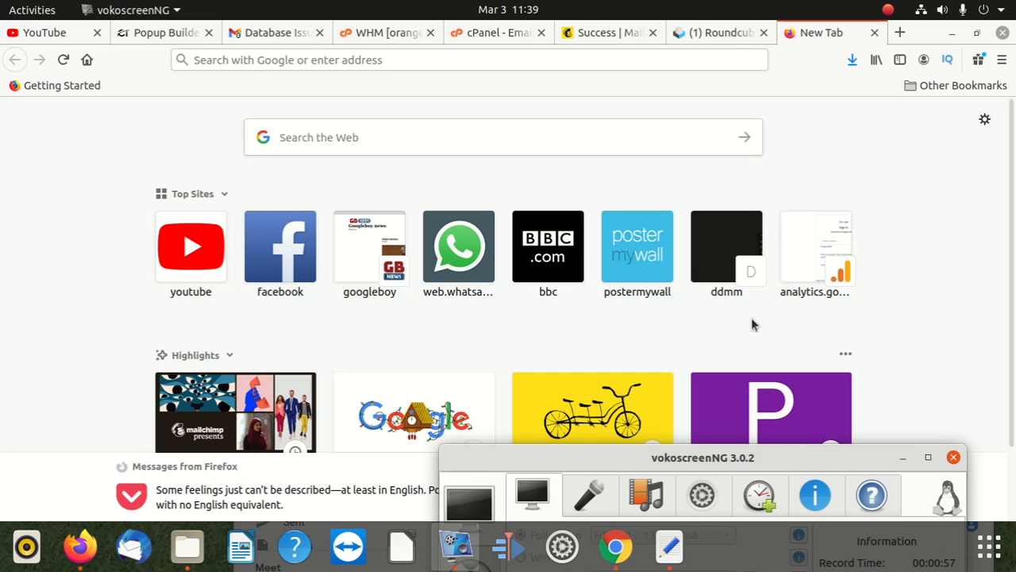
Open google.com and search for "mailchimp login".
{"action": "left_click", "coordinate": [293, 60]}
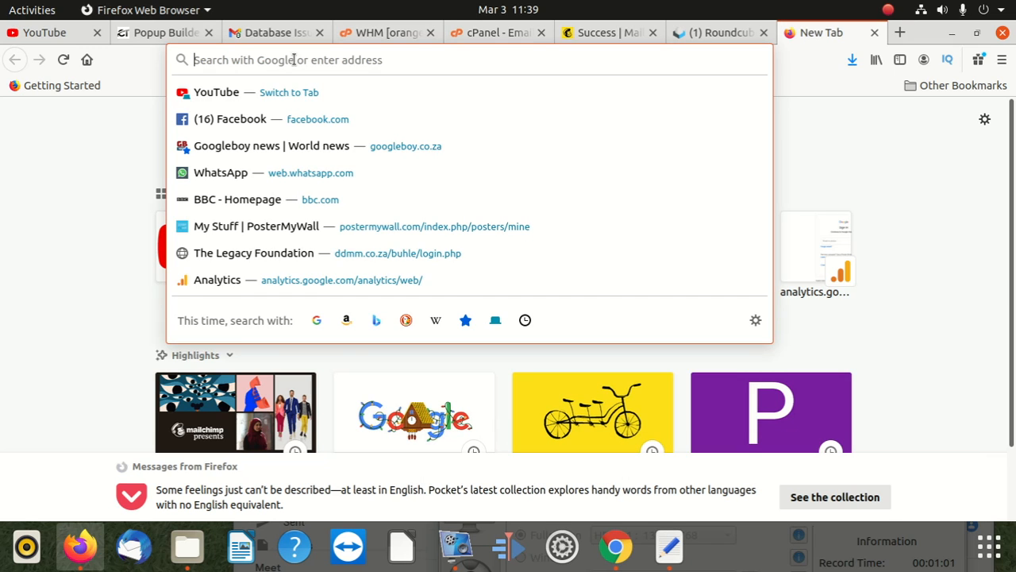
{"action": "type", "text": "goog"}
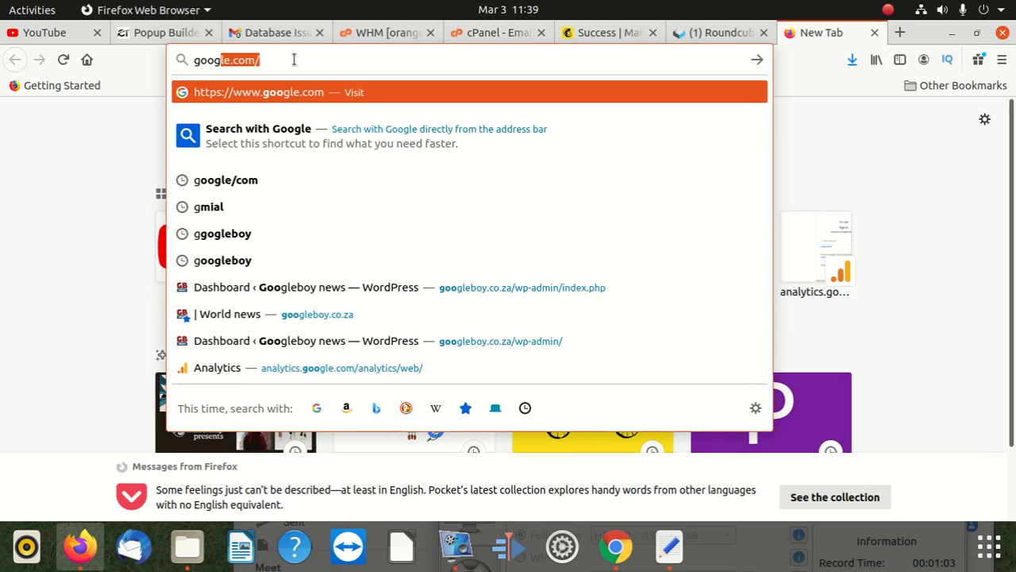
{"action": "key", "text": "Return"}
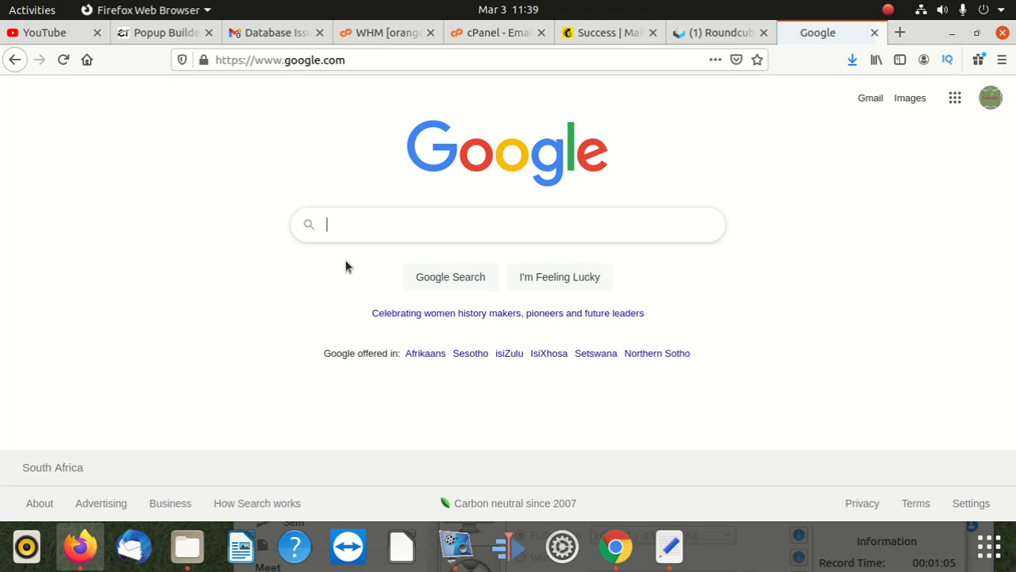
{"action": "type", "text": "ma"}
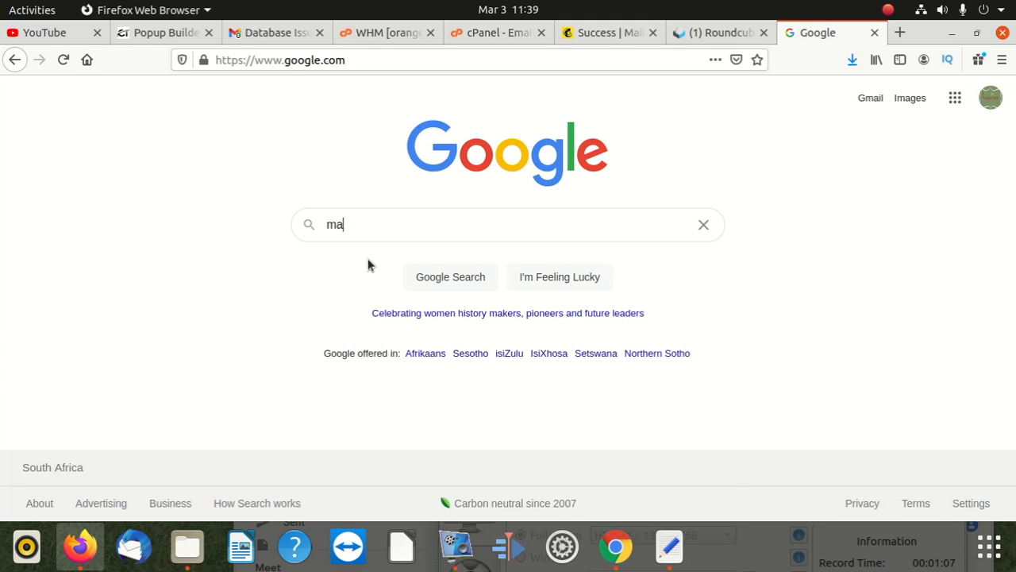
{"action": "type", "text": "ilchimp"}
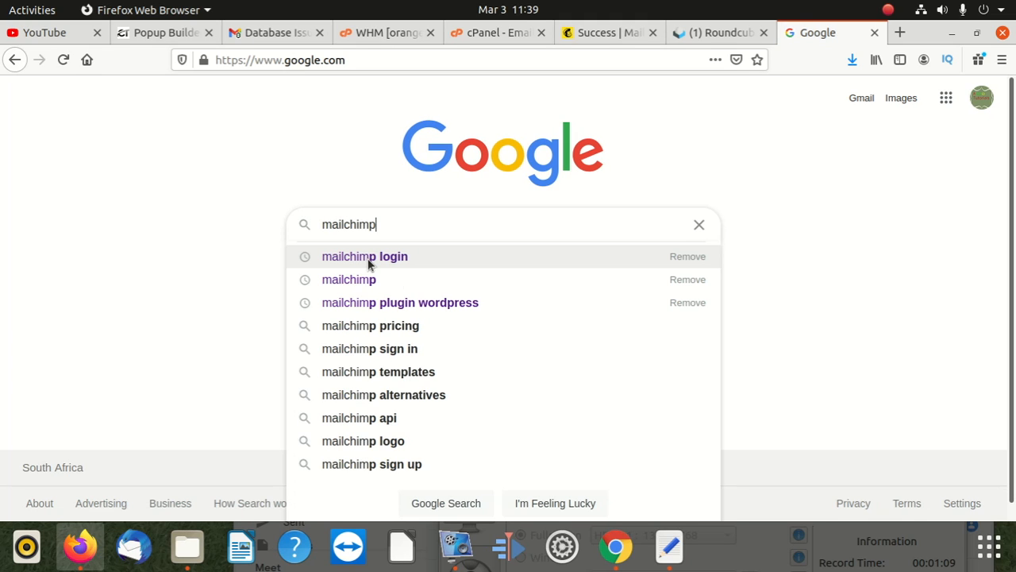
{"action": "left_click", "coordinate": [367, 259]}
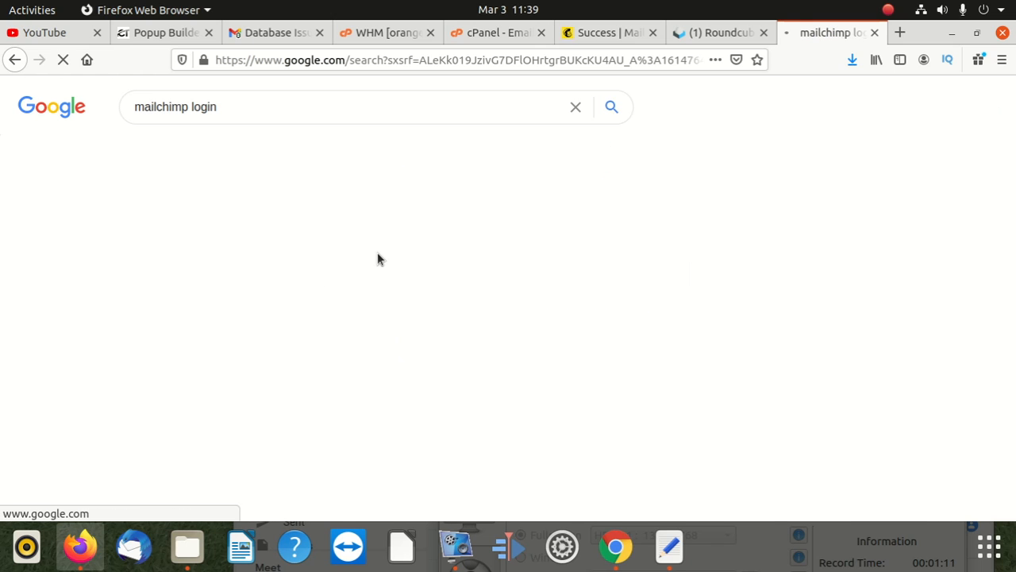
Open the Mailchimp website from the search results and log in with the prefilled account credentials.
{"action": "left_click", "coordinate": [199, 232]}
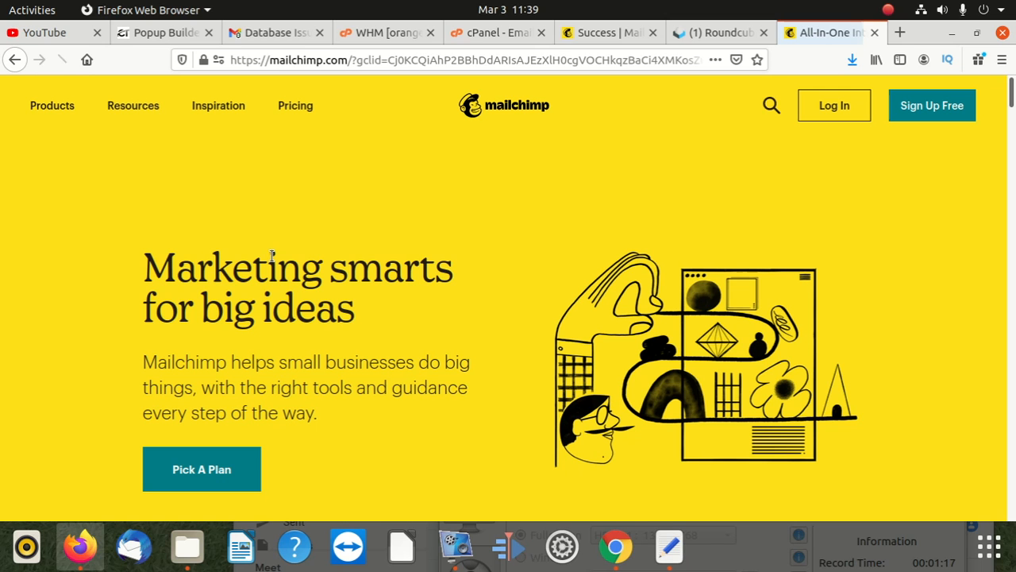
{"action": "left_click", "coordinate": [834, 110]}
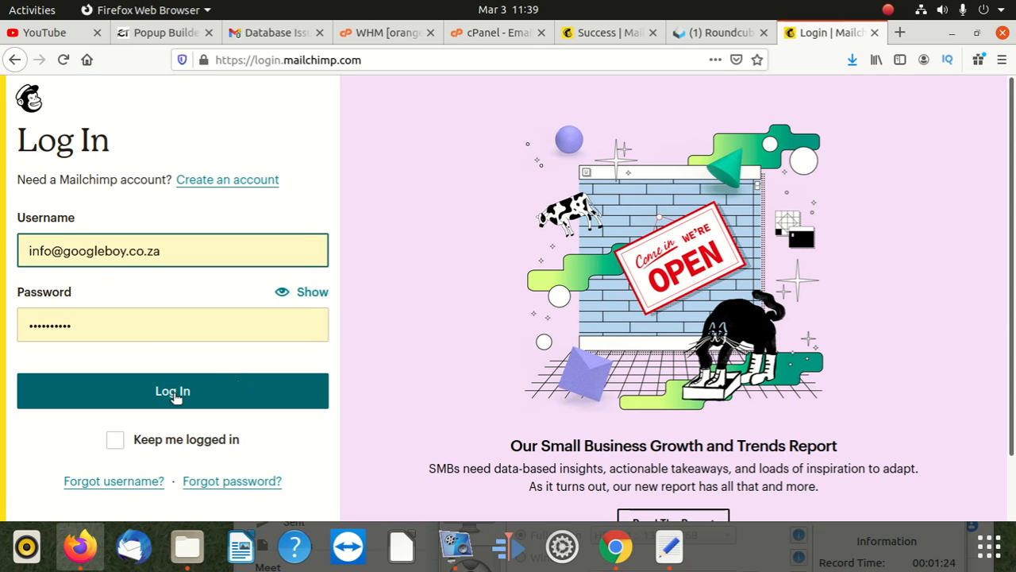
{"action": "left_click", "coordinate": [175, 392]}
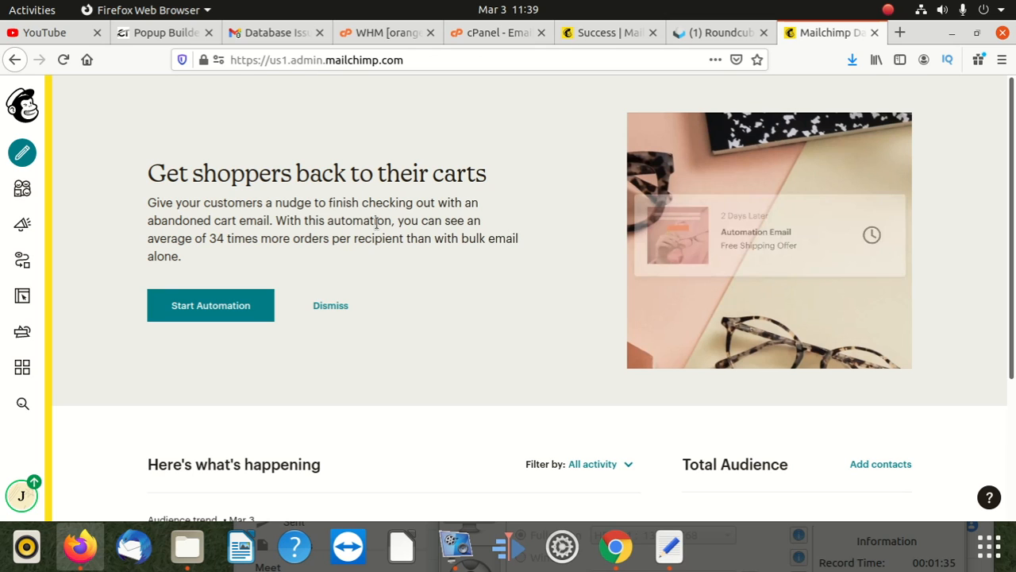
Create a new email template from the featured "Showcase your products." layout.
{"action": "scroll", "coordinate": [234, 275], "scroll_direction": "down", "scroll_amount": 3}
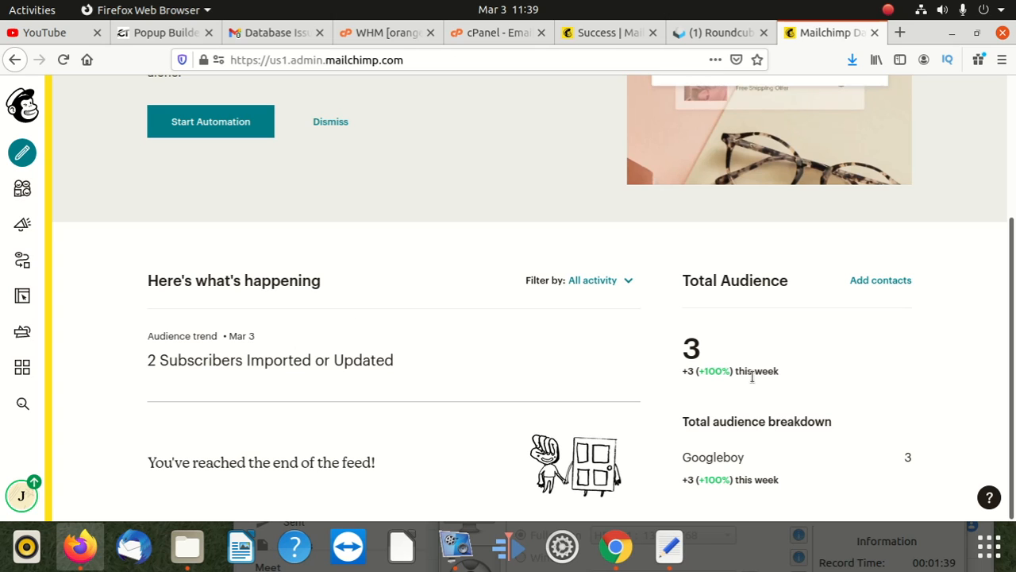
{"action": "scroll", "coordinate": [112, 374], "scroll_direction": "up", "scroll_amount": 3}
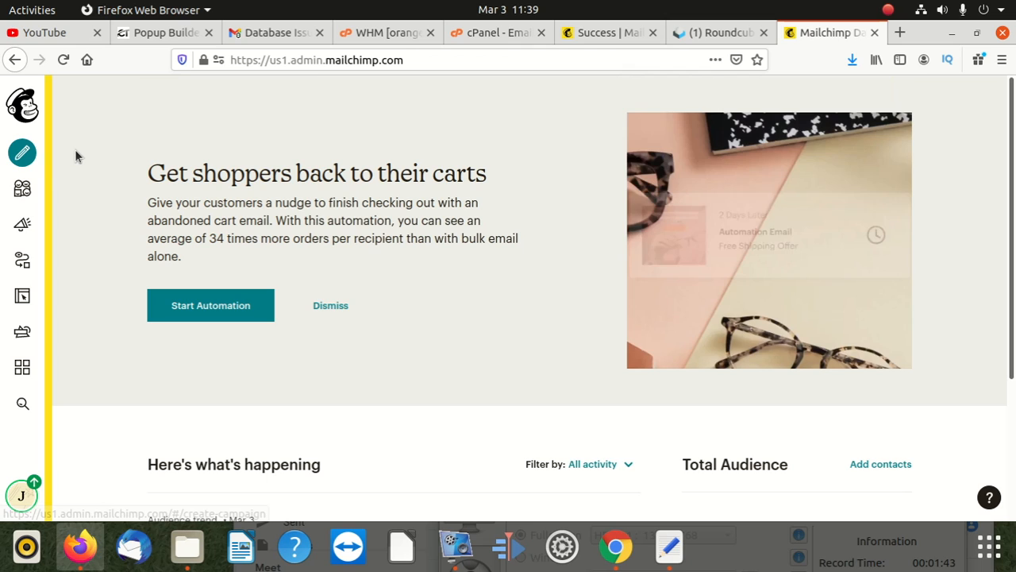
{"action": "left_click", "coordinate": [22, 152]}
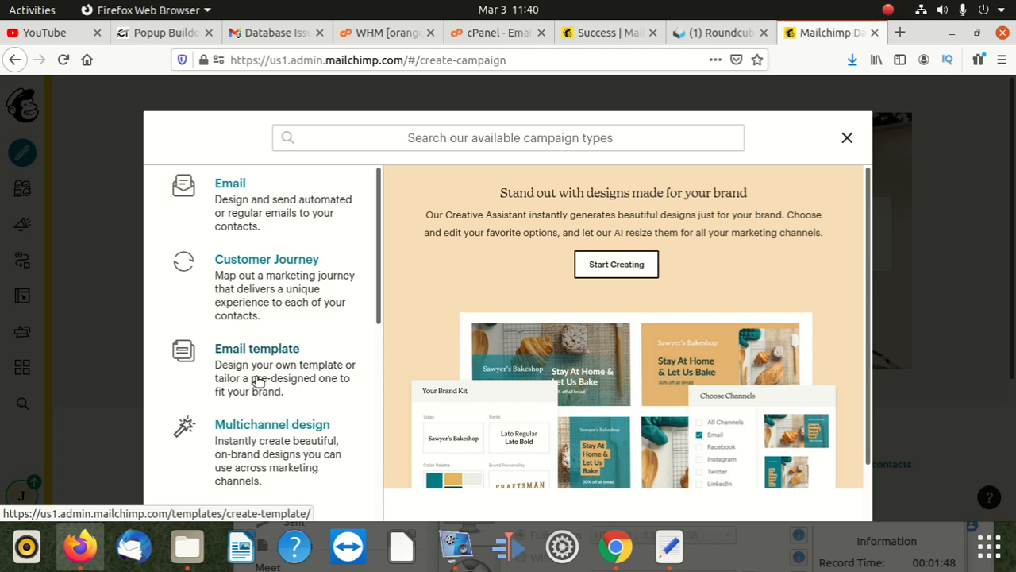
{"action": "scroll", "coordinate": [258, 381], "scroll_direction": "down", "scroll_amount": 2}
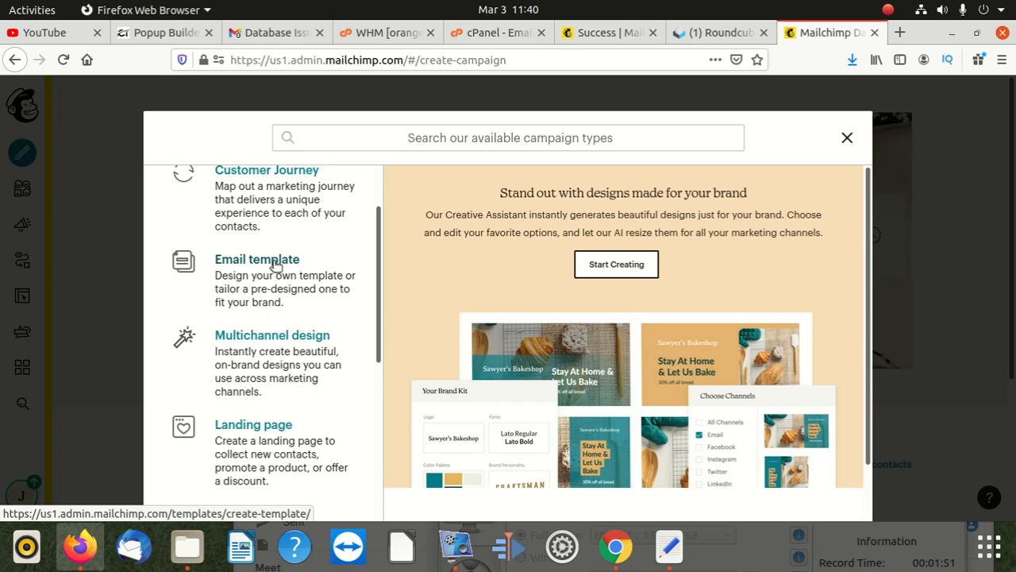
{"action": "left_click", "coordinate": [274, 265]}
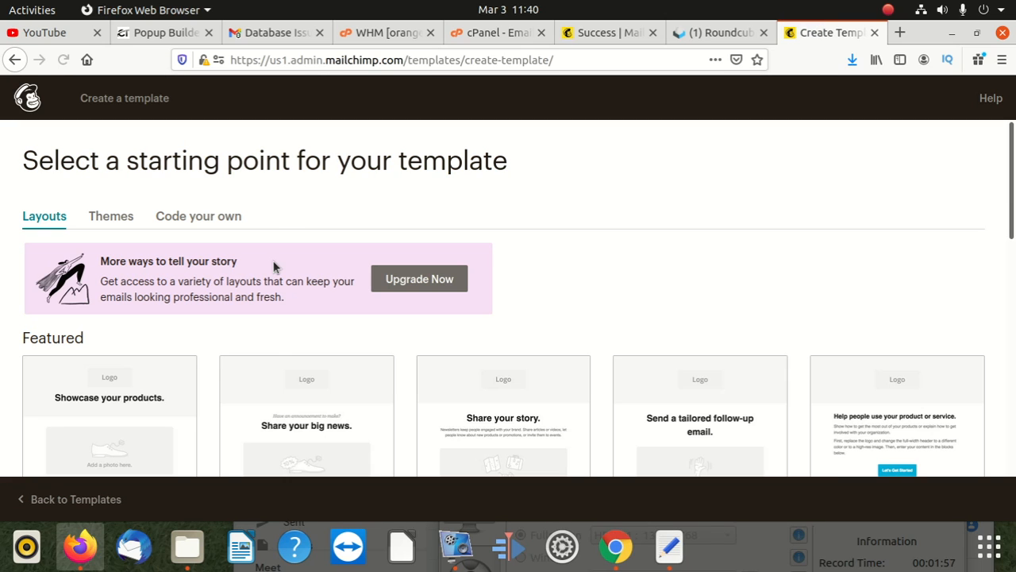
{"action": "scroll", "coordinate": [277, 350], "scroll_direction": "down", "scroll_amount": 3}
{"action": "left_click", "coordinate": [137, 220]}
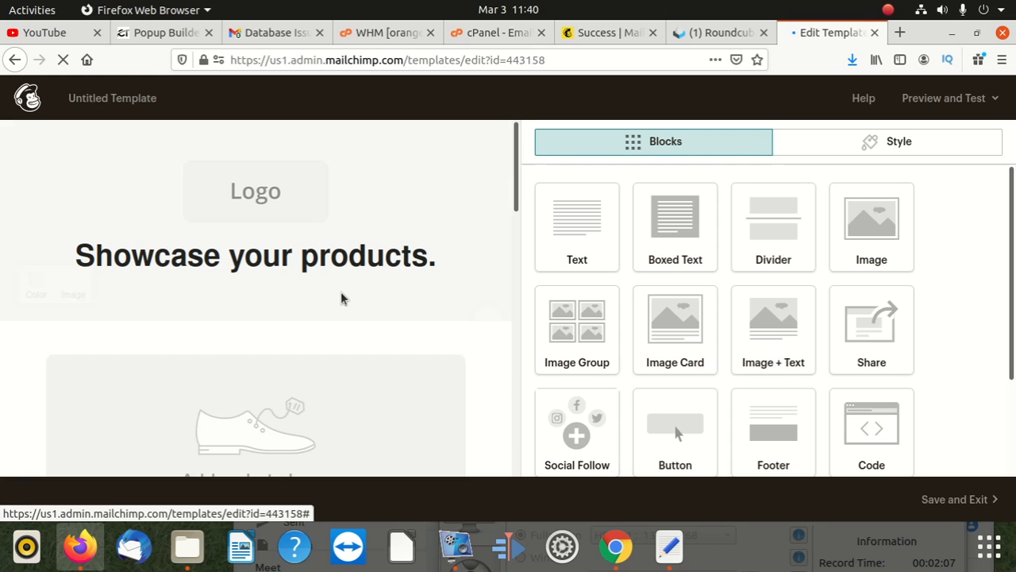
Replace the "Showcase your products." heading text with "Never missout on our self coaching pdf".
{"action": "mouse_move", "coordinate": [445, 269]}
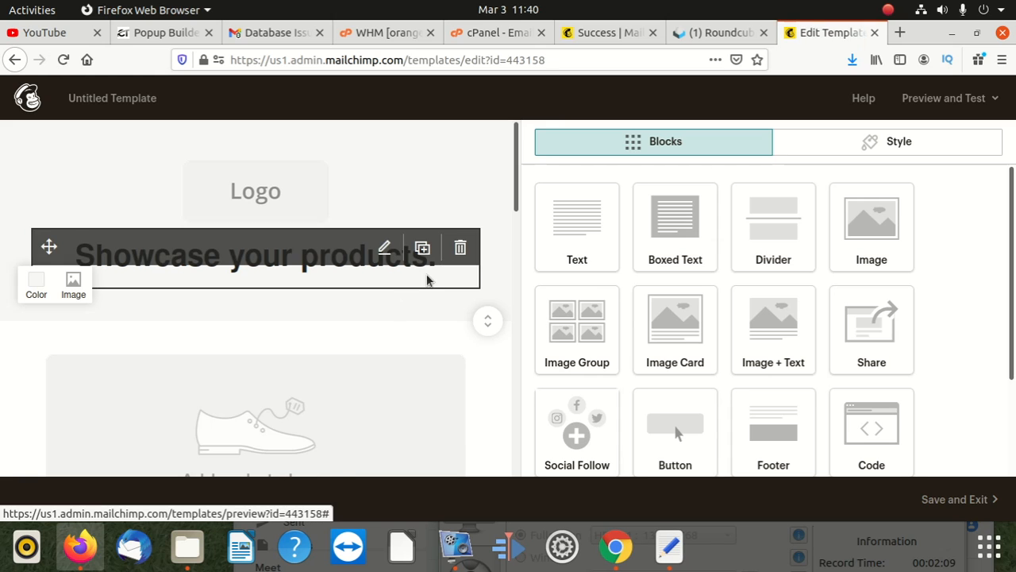
{"action": "left_click", "coordinate": [383, 249]}
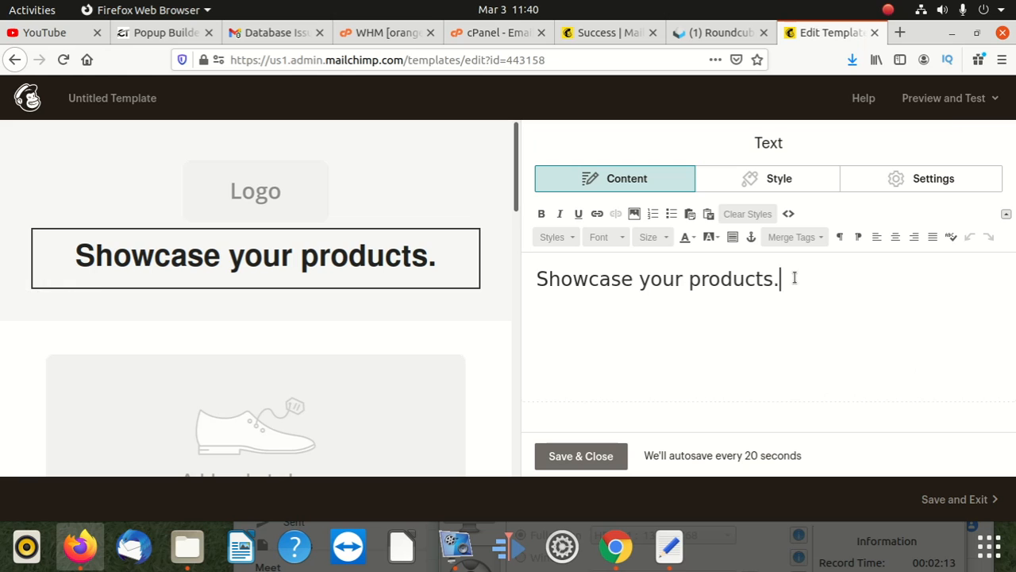
{"action": "left_click_drag", "start_coordinate": [794, 278], "coordinate": [483, 277]}
{"action": "key", "text": "BackSpace"}
{"action": "type", "text": "Never misso"}
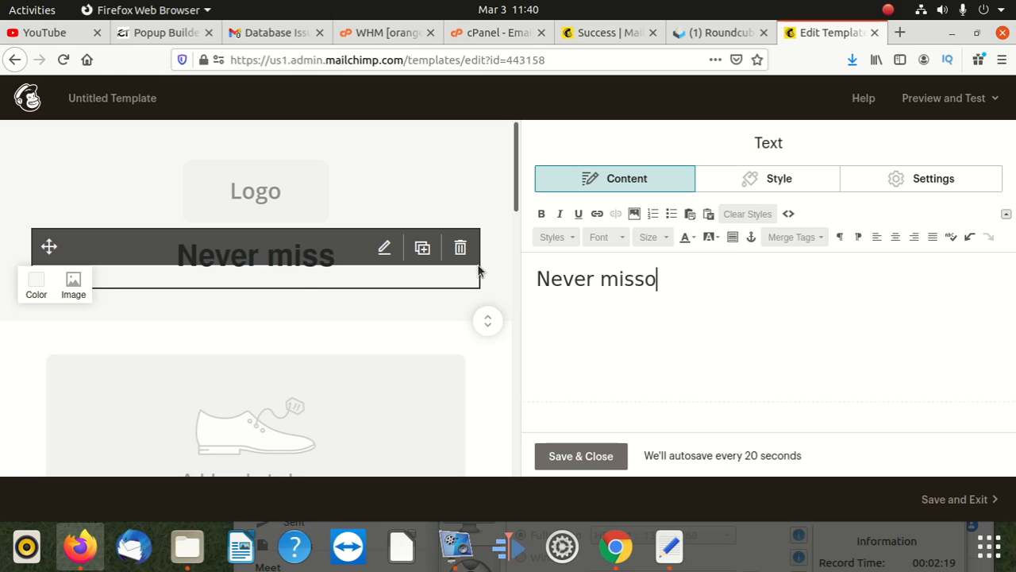
{"action": "type", "text": "ur"}
{"action": "key", "text": "BackSpace"}
{"action": "type", "text": "t o"}
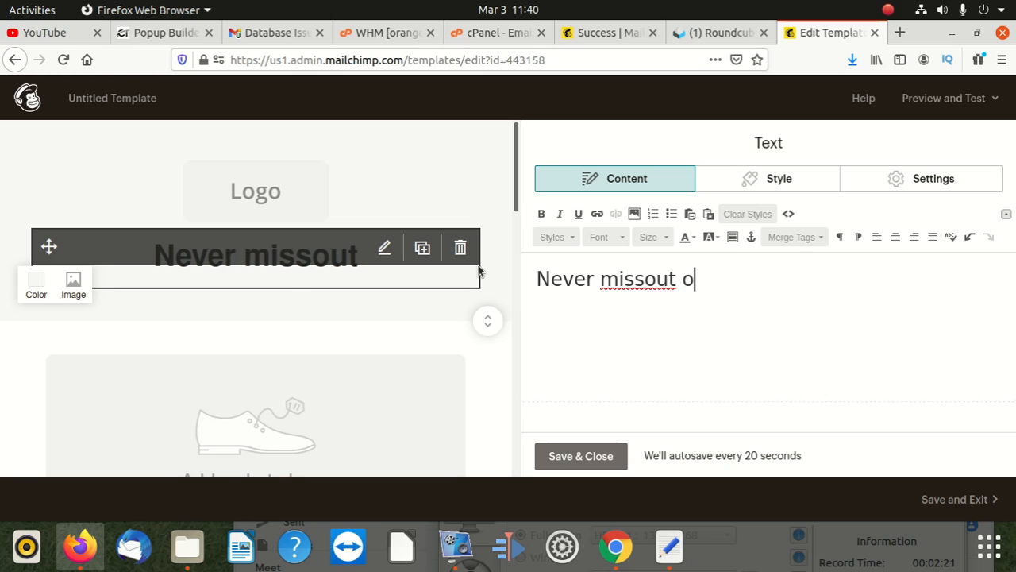
{"action": "type", "text": "n our"}
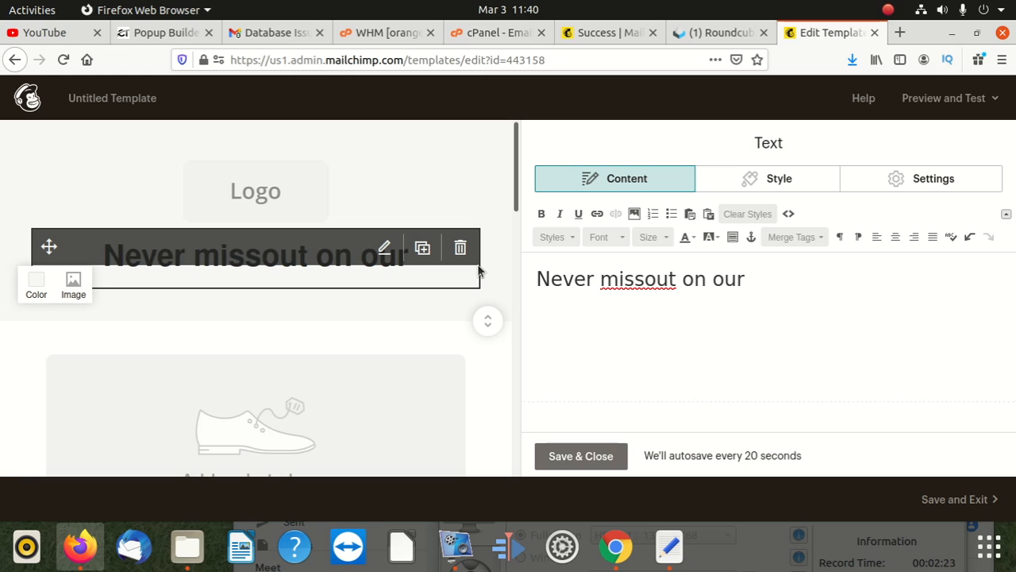
{"action": "type", "text": " self"}
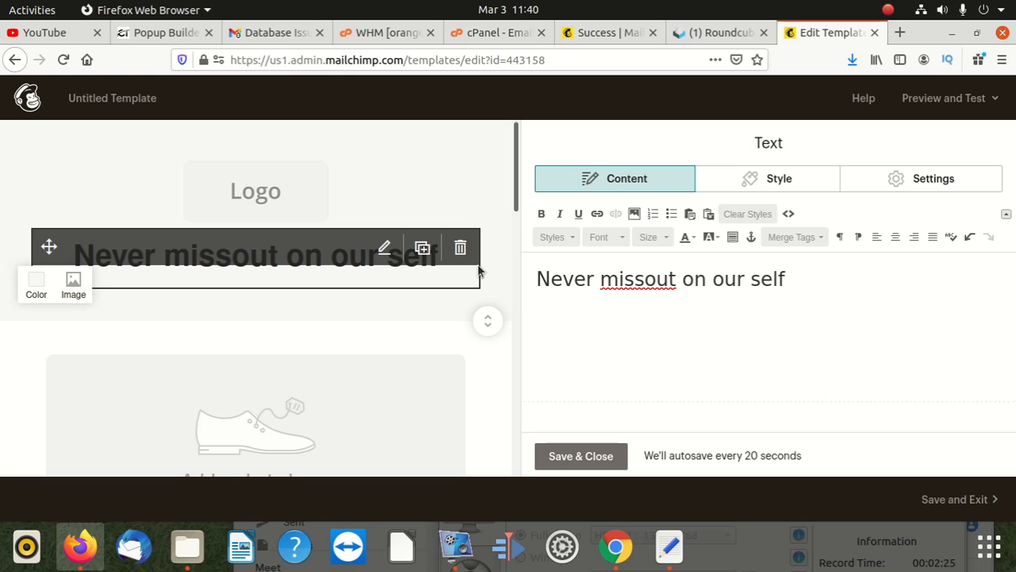
{"action": "type", "text": " coaching pdf"}
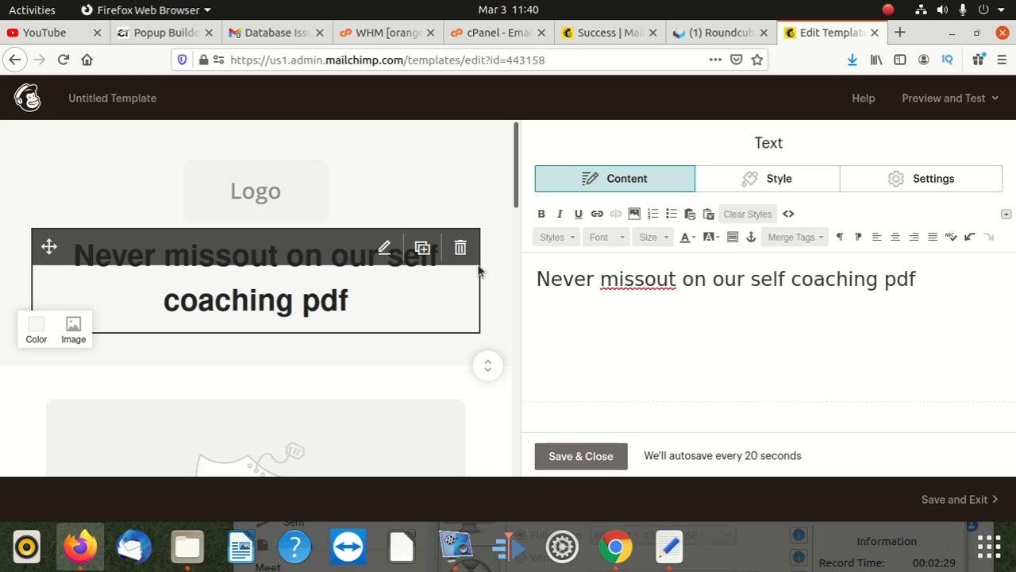
Correct the misspelled word "missout" in the heading to the suggested "miss-out".
{"action": "right_click", "coordinate": [640, 278]}
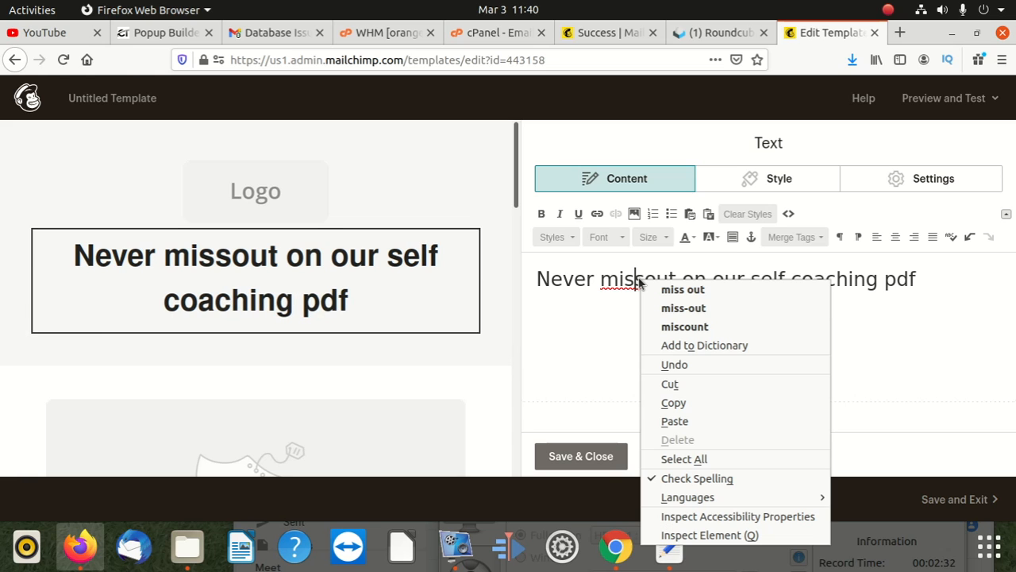
{"action": "left_click", "coordinate": [710, 307]}
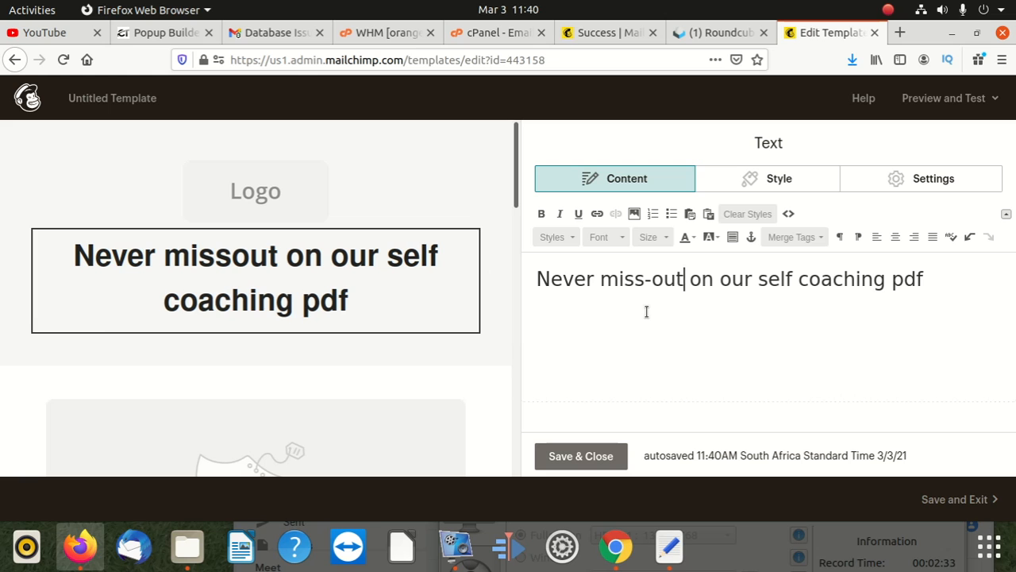
{"action": "left_click", "coordinate": [579, 344]}
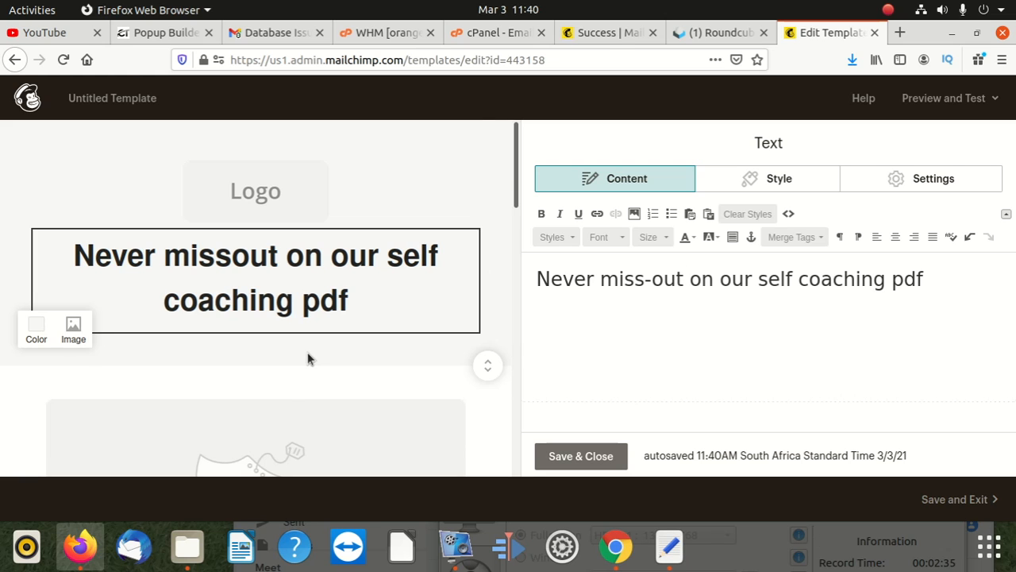
Select the "Add a photo here" image block below the heading and open the file library to replace its placeholder image.
{"action": "scroll", "coordinate": [307, 352], "scroll_direction": "down", "scroll_amount": 5}
{"action": "left_click", "coordinate": [303, 302]}
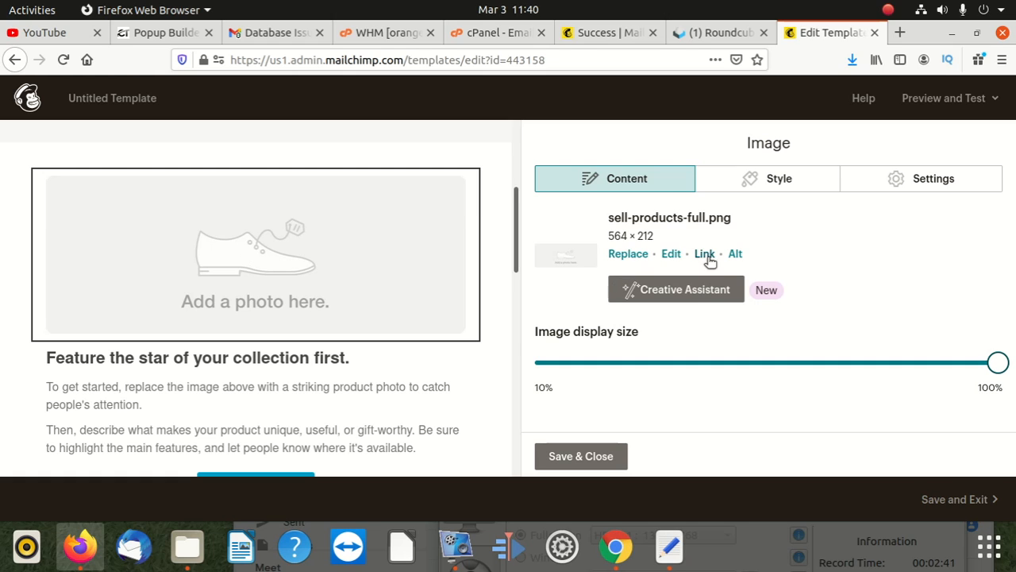
{"action": "left_click", "coordinate": [799, 176]}
{"action": "left_click", "coordinate": [914, 177]}
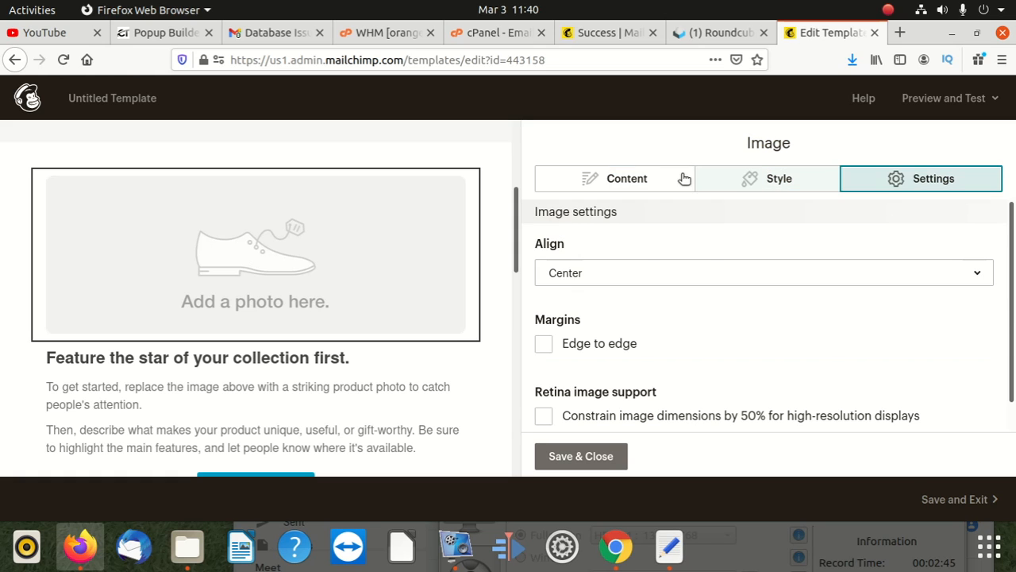
{"action": "left_click", "coordinate": [611, 179]}
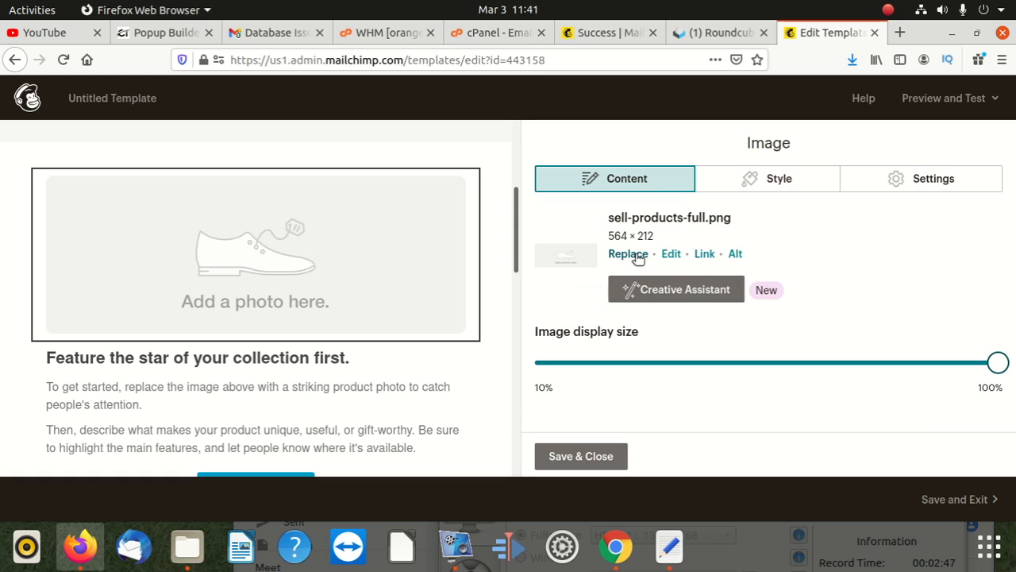
{"action": "left_click", "coordinate": [617, 255]}
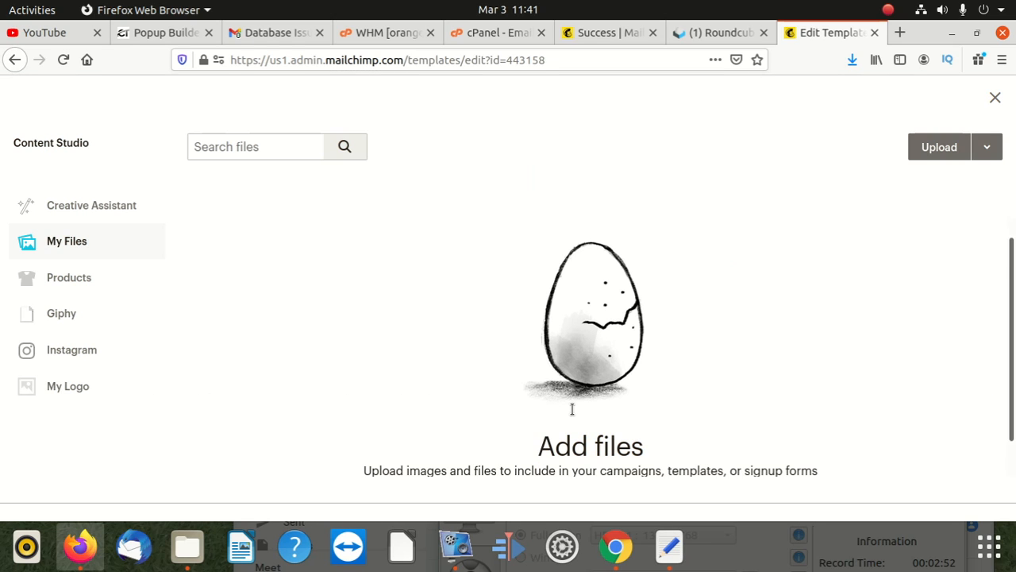
{"action": "scroll", "coordinate": [572, 400], "scroll_direction": "down", "scroll_amount": 1}
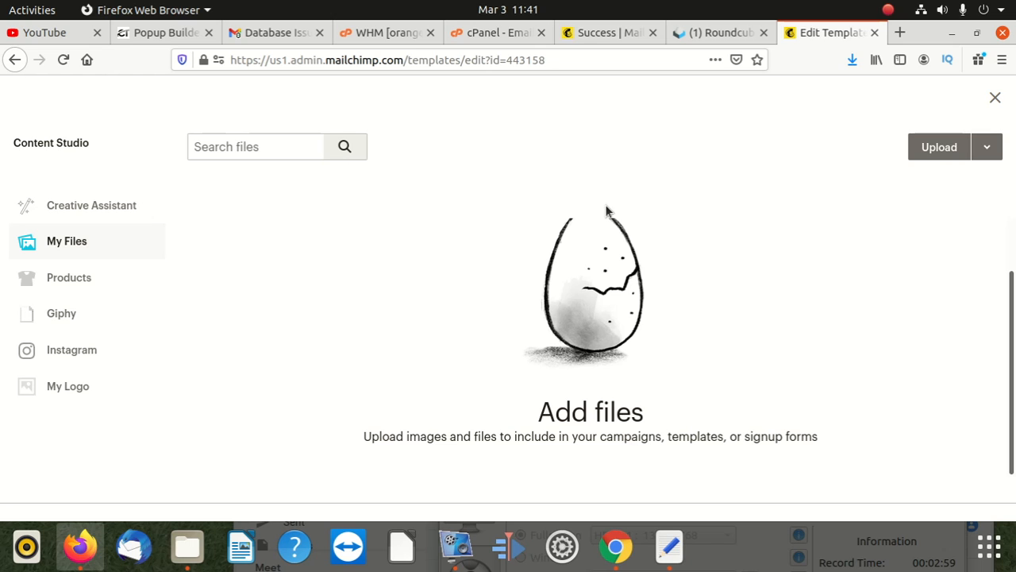
Upload 4-46992_computer-speakers-png-photo-computer-speaker-png-transparent.png from the older folder in Downloads as the block's image.
{"action": "left_click", "coordinate": [941, 150]}
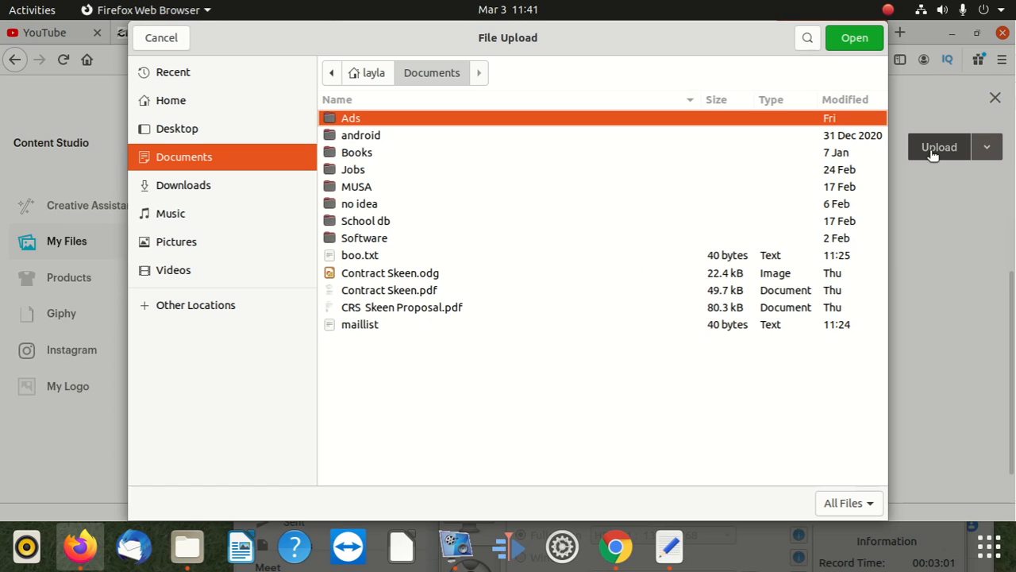
{"action": "left_click", "coordinate": [165, 186]}
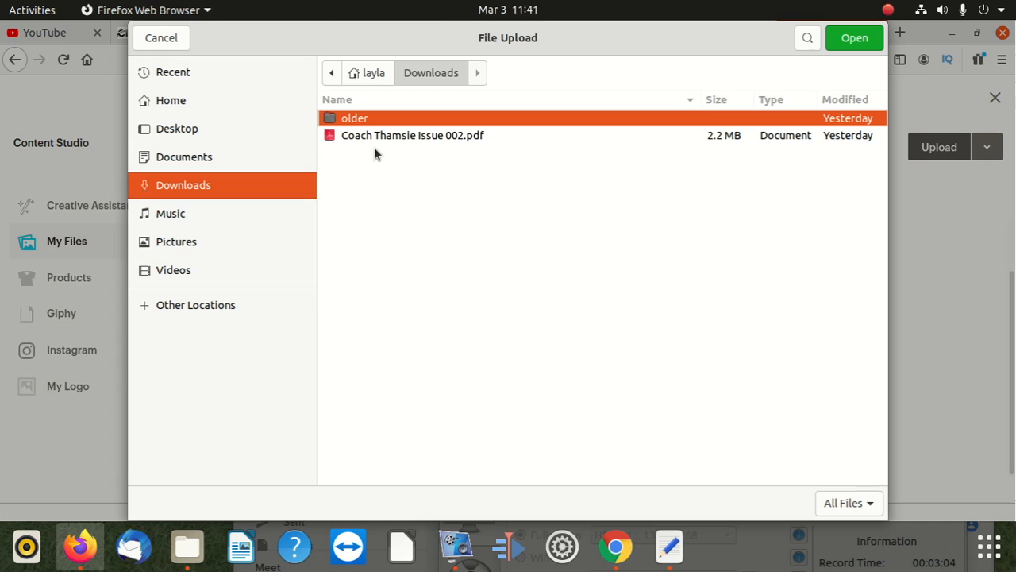
{"action": "double_click", "coordinate": [365, 117]}
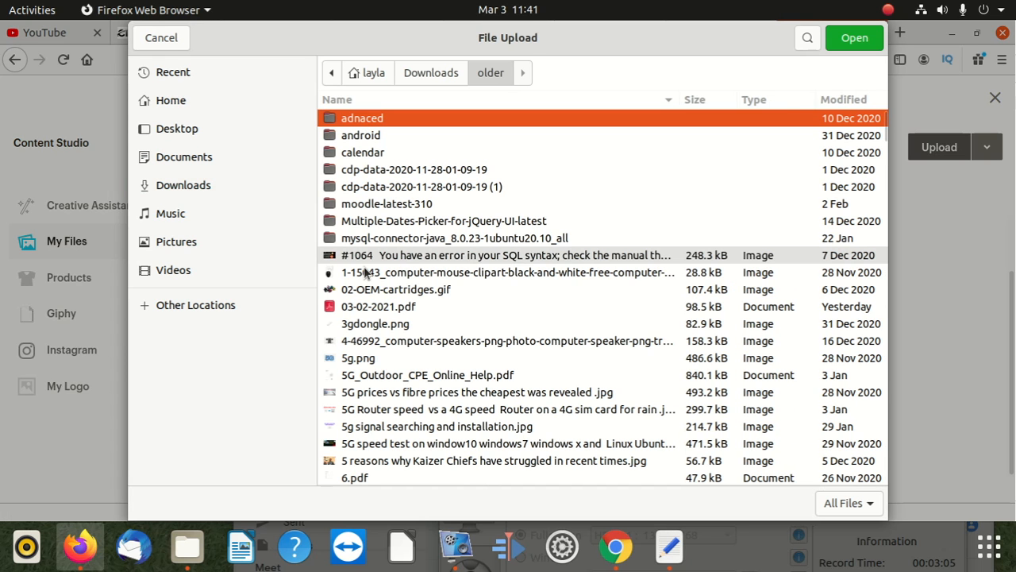
{"action": "left_click", "coordinate": [391, 346]}
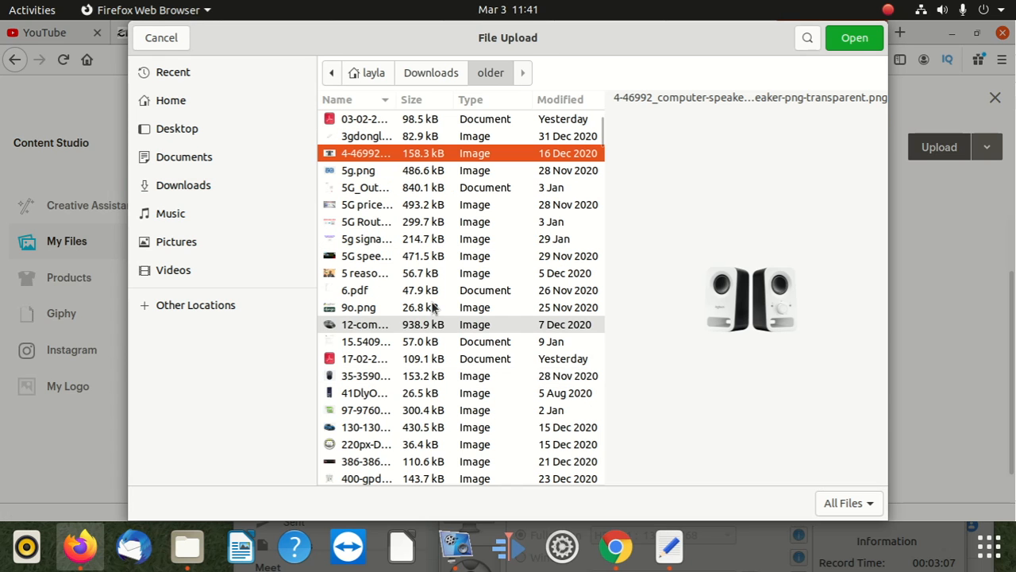
{"action": "left_click", "coordinate": [854, 38]}
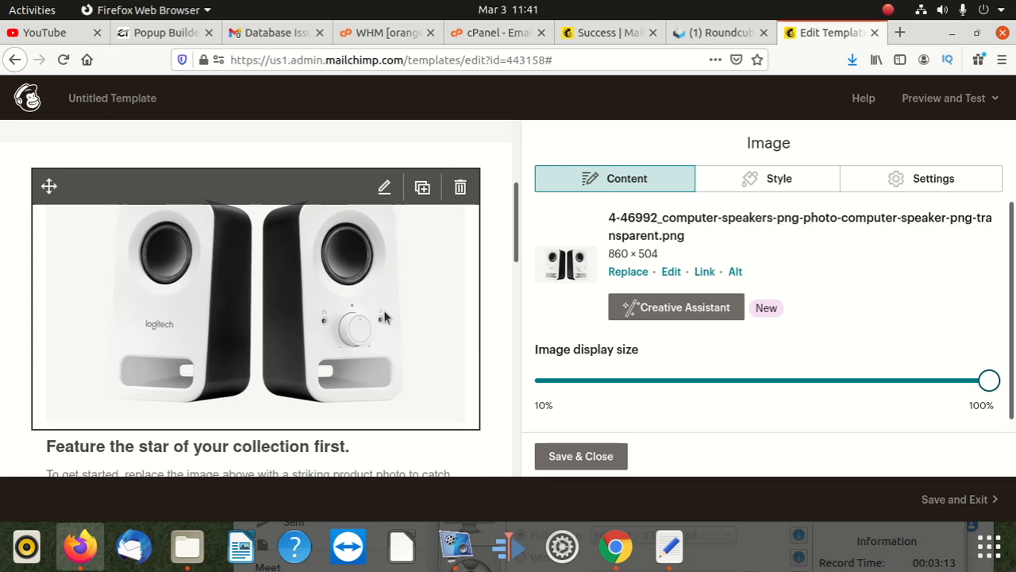
Replace the "Feature the star of your collection first." heading below the speaker image with "These are the best in the market".
{"action": "scroll", "coordinate": [347, 328], "scroll_direction": "up", "scroll_amount": 3}
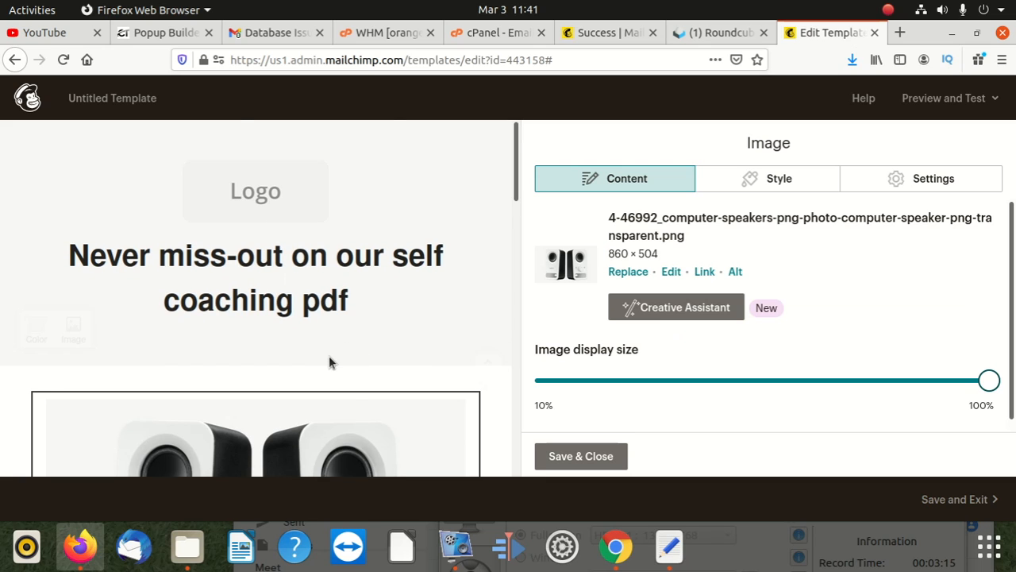
{"action": "scroll", "coordinate": [351, 368], "scroll_direction": "down", "scroll_amount": 3}
{"action": "scroll", "coordinate": [350, 368], "scroll_direction": "down", "scroll_amount": 3}
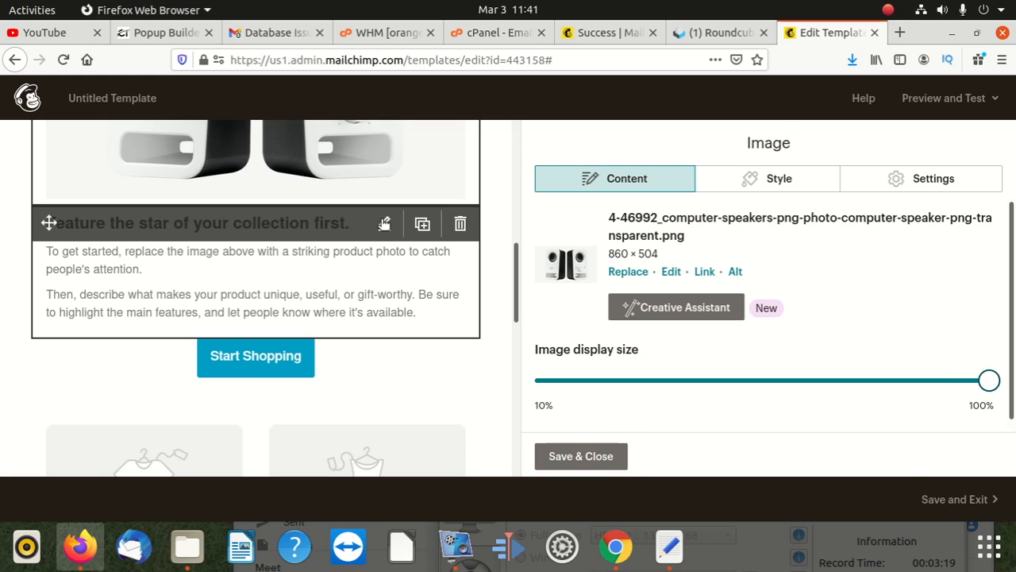
{"action": "left_click", "coordinate": [386, 226]}
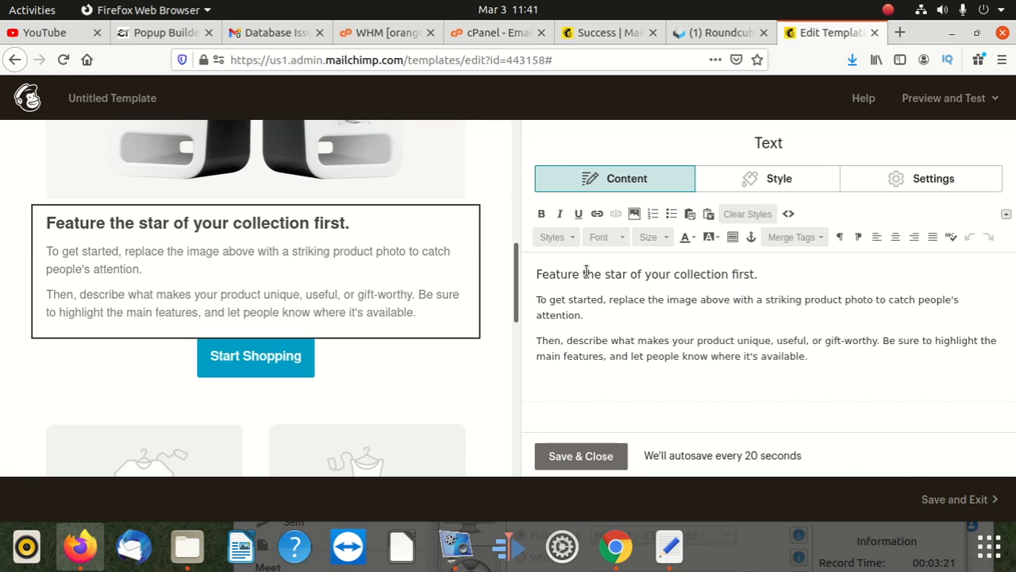
{"action": "left_click_drag", "start_coordinate": [813, 357], "coordinate": [562, 341]}
{"action": "left_click", "coordinate": [728, 274]}
{"action": "left_click_drag", "start_coordinate": [797, 279], "coordinate": [503, 278]}
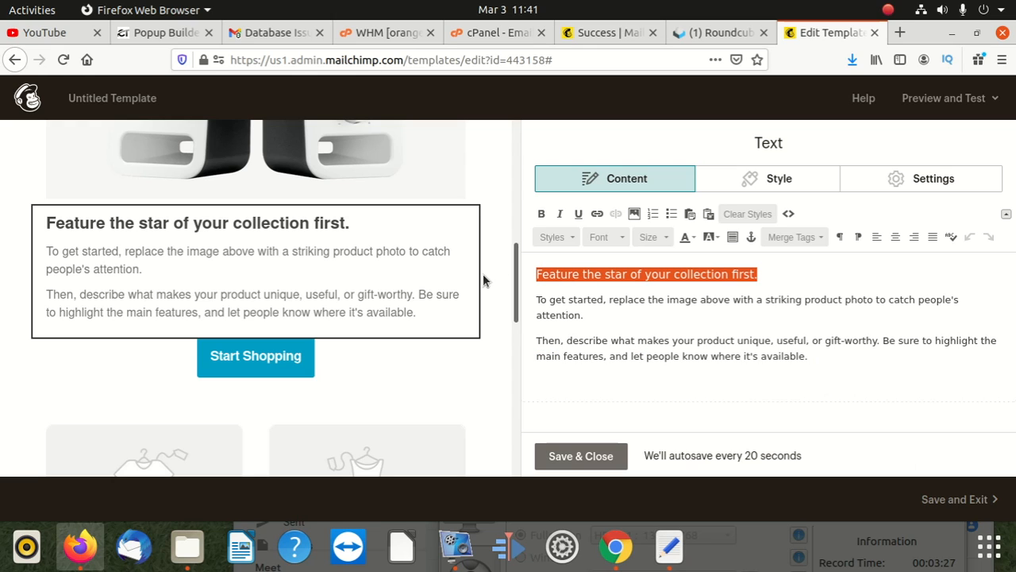
{"action": "key", "text": "BackSpace"}
{"action": "type", "text": "These are"}
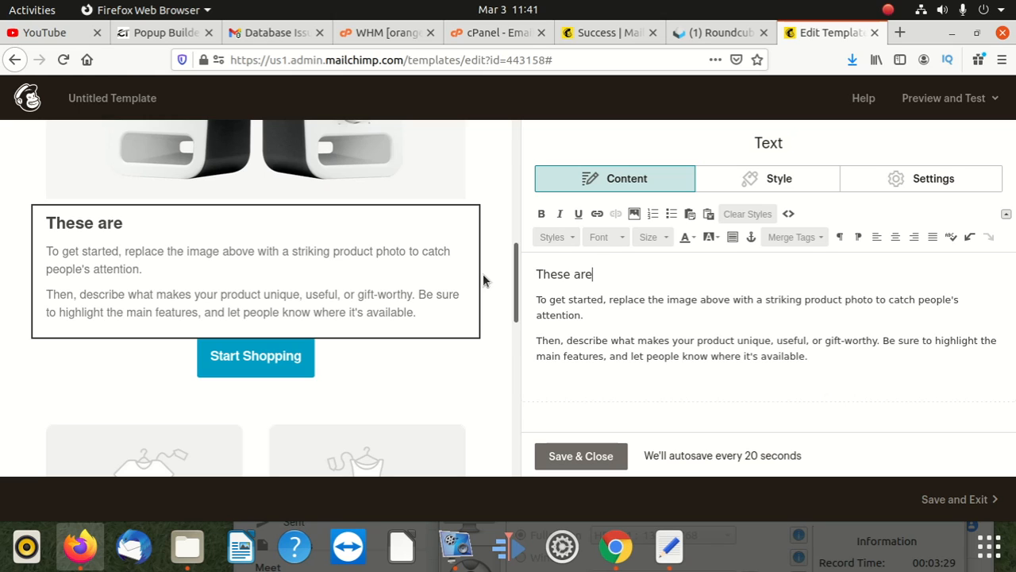
{"action": "type", "text": " the best in the mark"}
{"action": "type", "text": "et"}
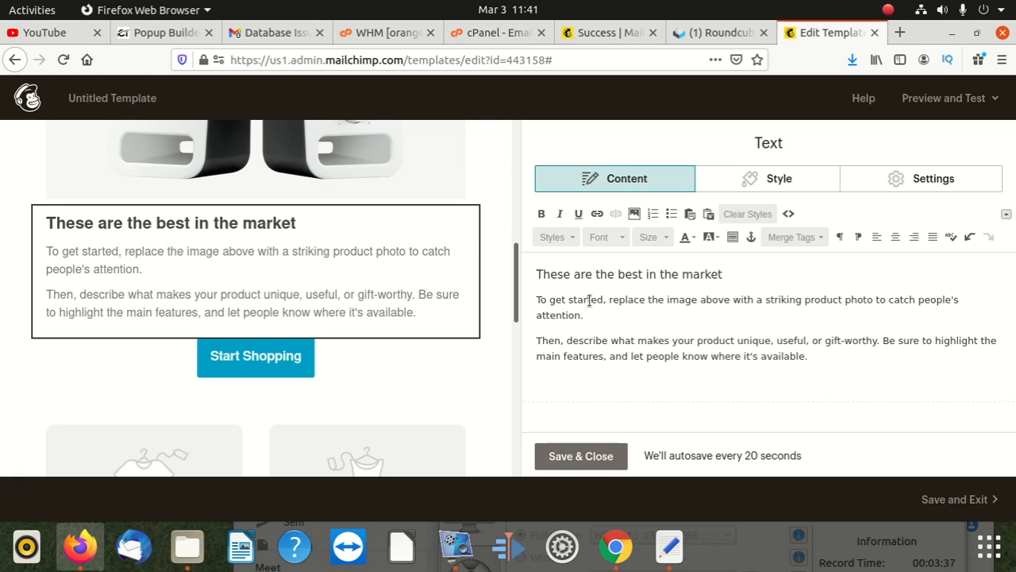
Replace the "To get started" paragraph under the heading with "Dont forget to order your own set".
{"action": "left_click_drag", "start_coordinate": [582, 316], "coordinate": [506, 294]}
{"action": "key", "text": "BackSpace"}
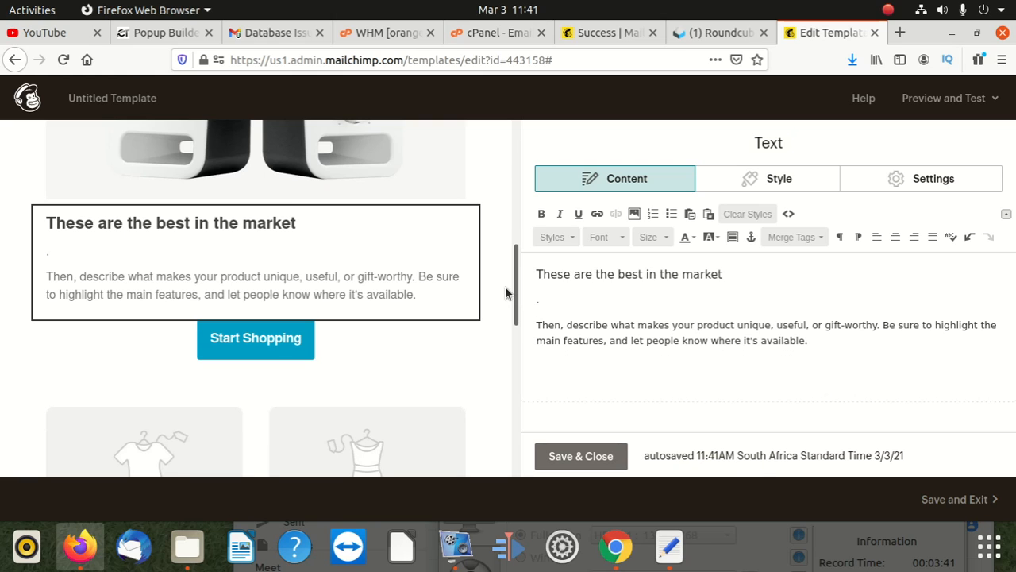
{"action": "type", "text": "Dont f"}
{"action": "type", "text": "orget"}
{"action": "type", "text": " to get"}
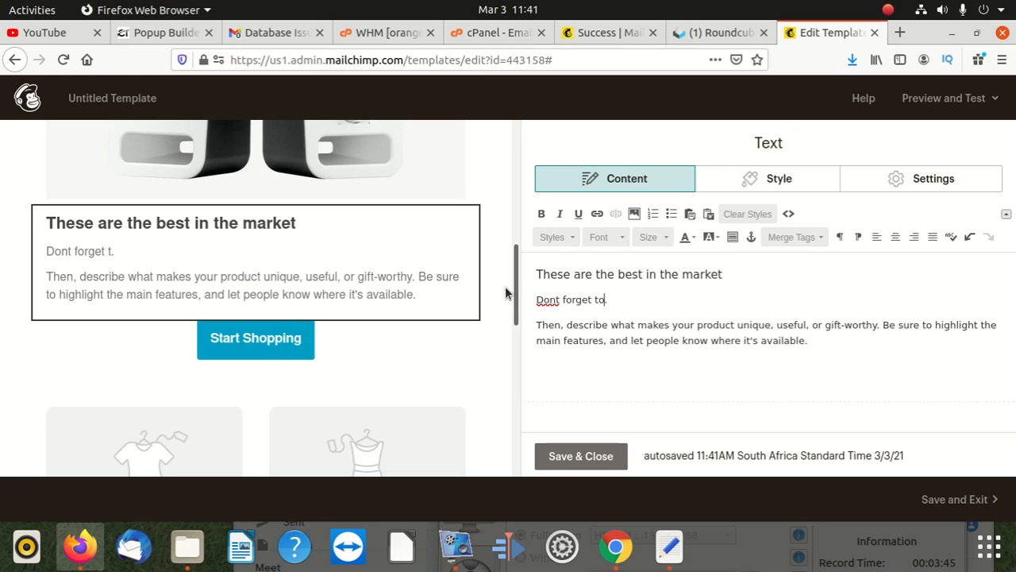
{"action": "key", "text": "BackSpace"}
{"action": "key", "text": "BackSpace"}
{"action": "key", "text": "BackSpace"}
{"action": "key", "text": "BackSpace"}
{"action": "type", "text": "orde"}
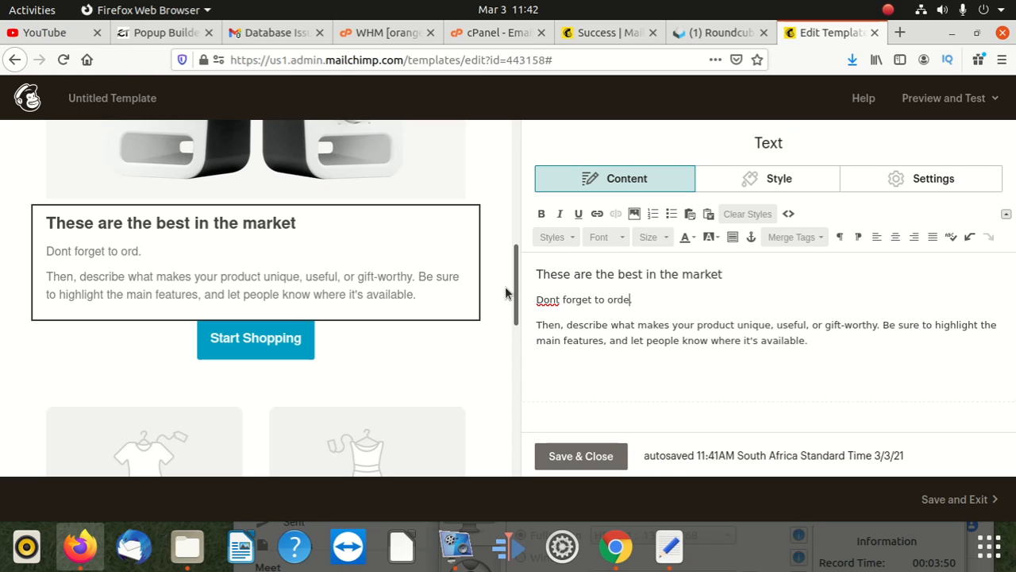
{"action": "type", "text": "r yourown set"}
Add the missing apostrophe to "Dont" in the first paragraph so it reads "Don't".
{"action": "key", "text": "Left"}
{"action": "key", "text": "Left"}
{"action": "key", "text": "Left"}
{"action": "key", "text": "Left"}
{"action": "key", "text": "Left"}
{"action": "key", "text": "Left"}
{"action": "key", "text": "Left"}
{"action": "key", "text": "Left"}
{"action": "key", "text": "Left"}
{"action": "key", "text": "Left"}
{"action": "key", "text": "Left"}
{"action": "key", "text": "Left"}
{"action": "key", "text": "Left"}
{"action": "key", "text": "Left"}
{"action": "key", "text": "Left"}
{"action": "key", "text": "Left"}
{"action": "key", "text": "Left"}
{"action": "key", "text": "Left"}
{"action": "key", "text": "Left"}
{"action": "key", "text": "Left"}
{"action": "key", "text": "Left"}
{"action": "key", "text": "Left"}
{"action": "key", "text": "Left"}
{"action": "key", "text": "Left"}
{"action": "key", "text": "Left"}
{"action": "key", "text": "Left"}
{"action": "key", "text": "Left"}
{"action": "key", "text": "Left"}
{"action": "key", "text": "Left"}
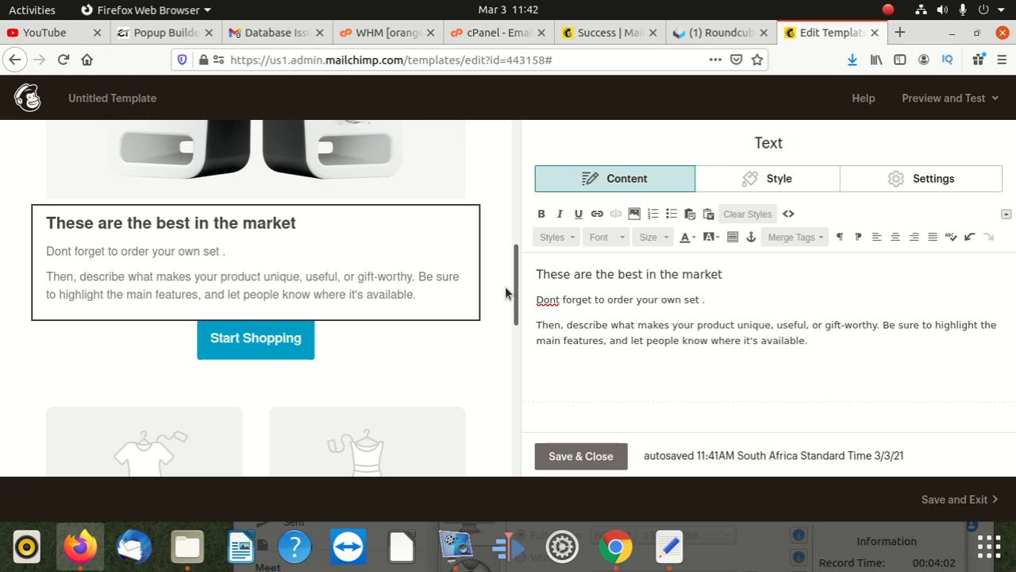
{"action": "type", "text": "'"}
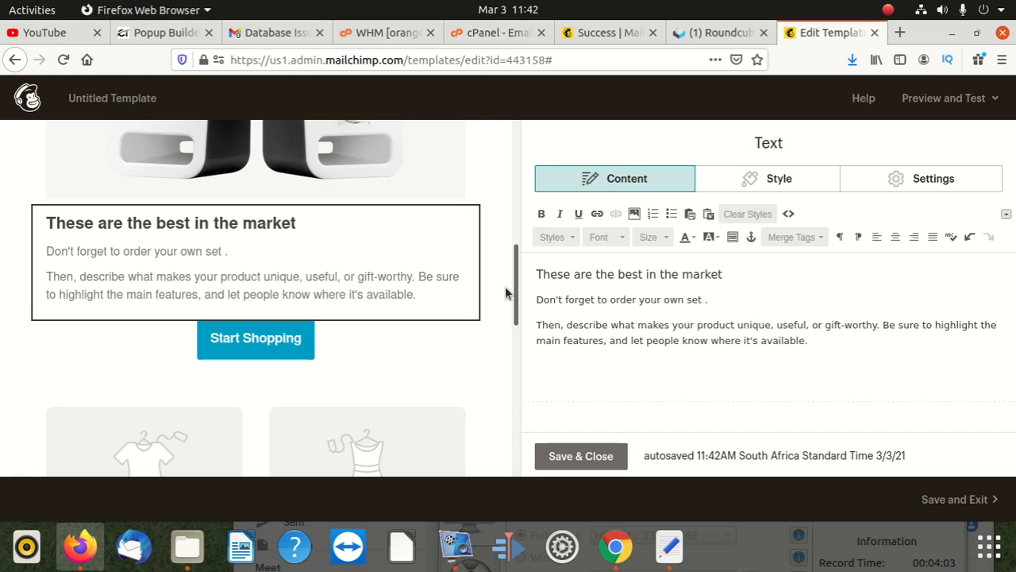
Replace the "Then, describe what makes your product unique" paragraph with "They are all made in the USA and designed in Japan.".
{"action": "left_click_drag", "start_coordinate": [804, 337], "coordinate": [521, 327]}
{"action": "key", "text": "BackSpace"}
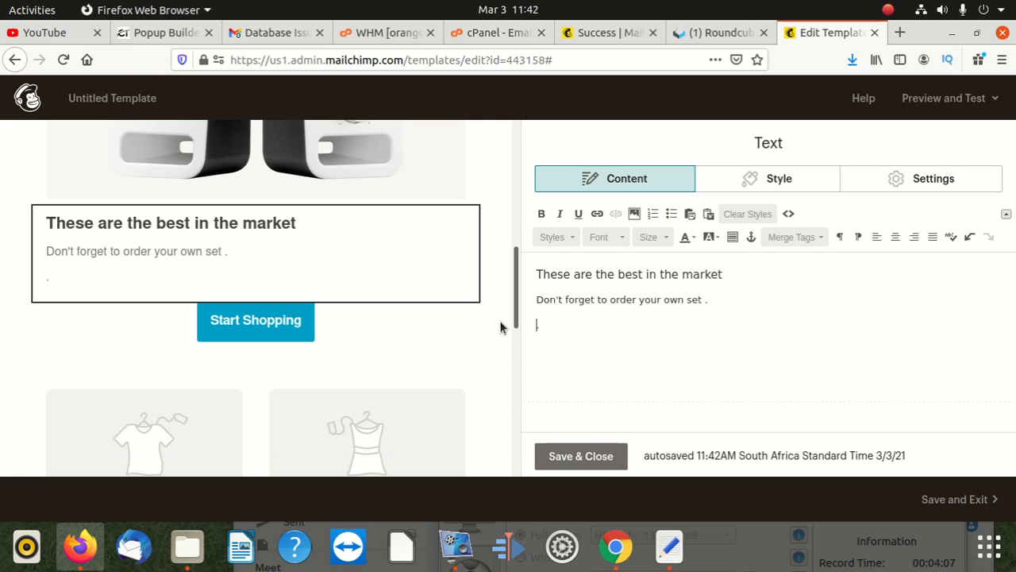
{"action": "type", "text": "They are al"}
{"action": "type", "text": "l "}
{"action": "type", "text": "made in th"}
{"action": "type", "text": "e USA an"}
{"action": "type", "text": "d ."}
{"action": "type", "text": "designed i"}
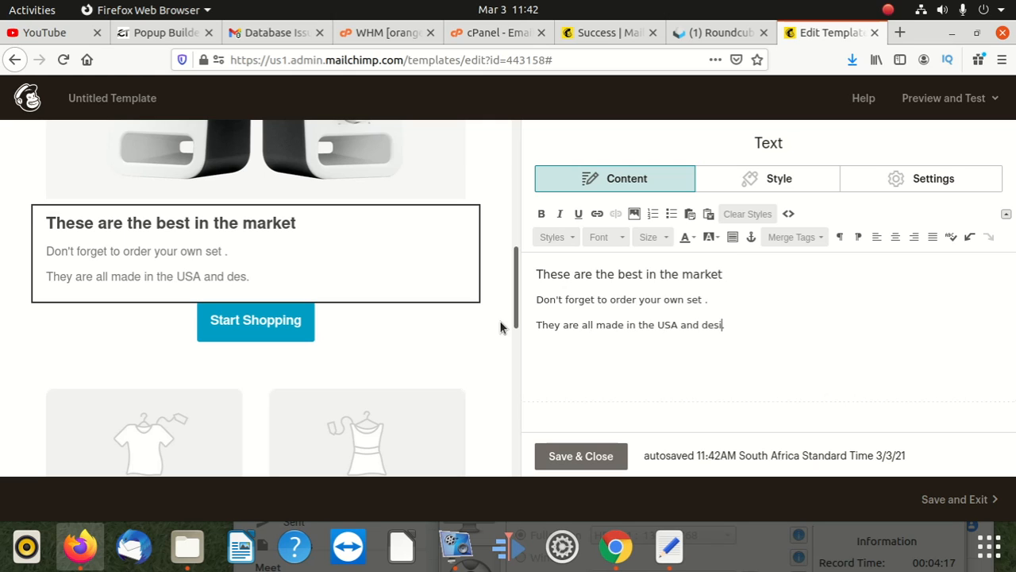
{"action": "type", "text": "n"}
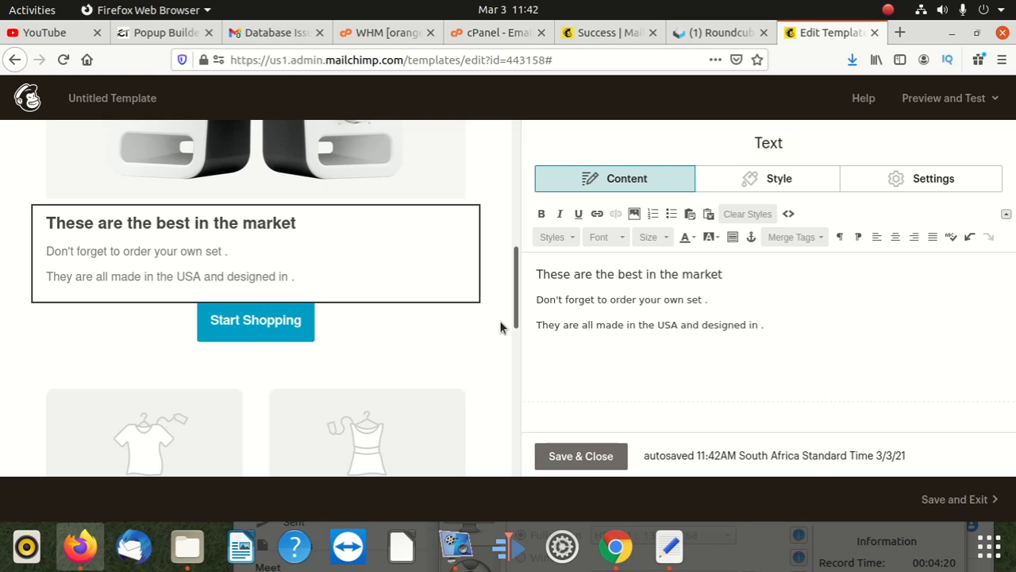
{"action": "type", "text": " Japan"}
{"action": "key", "text": "BackSpace"}
Change the "Start Shopping" button's text to "Click To Download".
{"action": "mouse_move", "coordinate": [427, 331]}
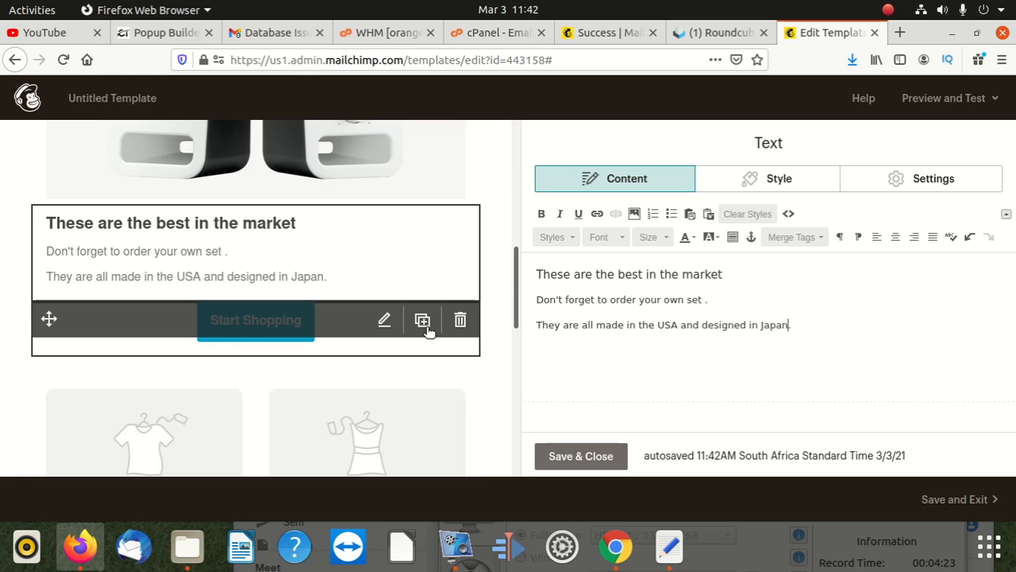
{"action": "scroll", "coordinate": [350, 401], "scroll_direction": "down", "scroll_amount": 3}
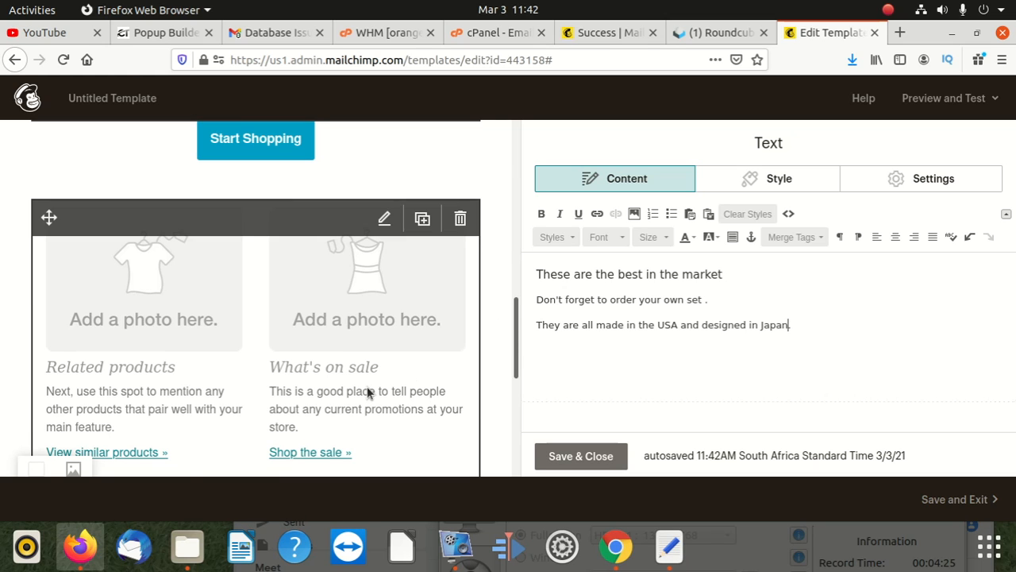
{"action": "scroll", "coordinate": [367, 389], "scroll_direction": "down", "scroll_amount": 2}
{"action": "scroll", "coordinate": [368, 393], "scroll_direction": "up", "scroll_amount": 5}
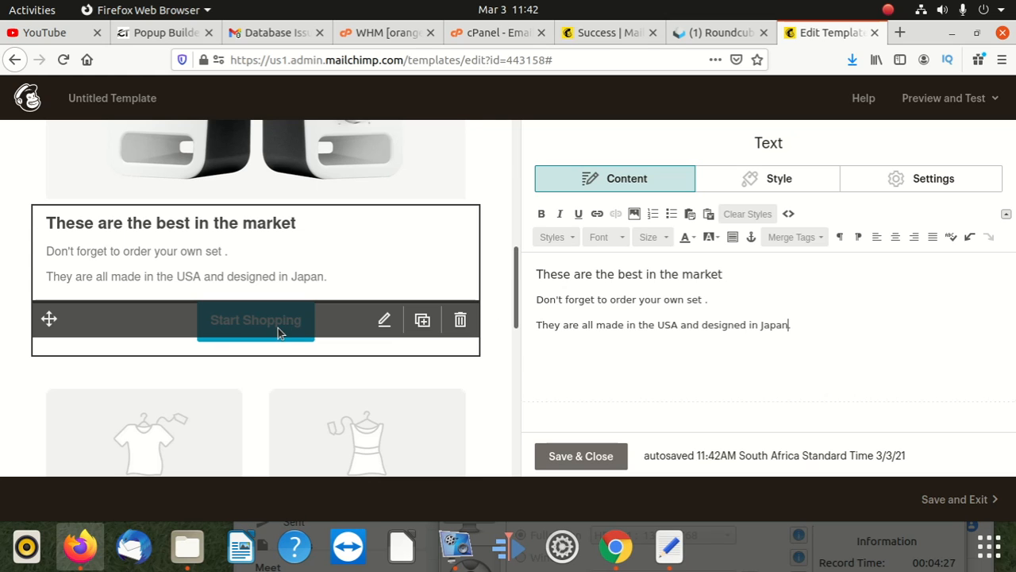
{"action": "left_click", "coordinate": [290, 332]}
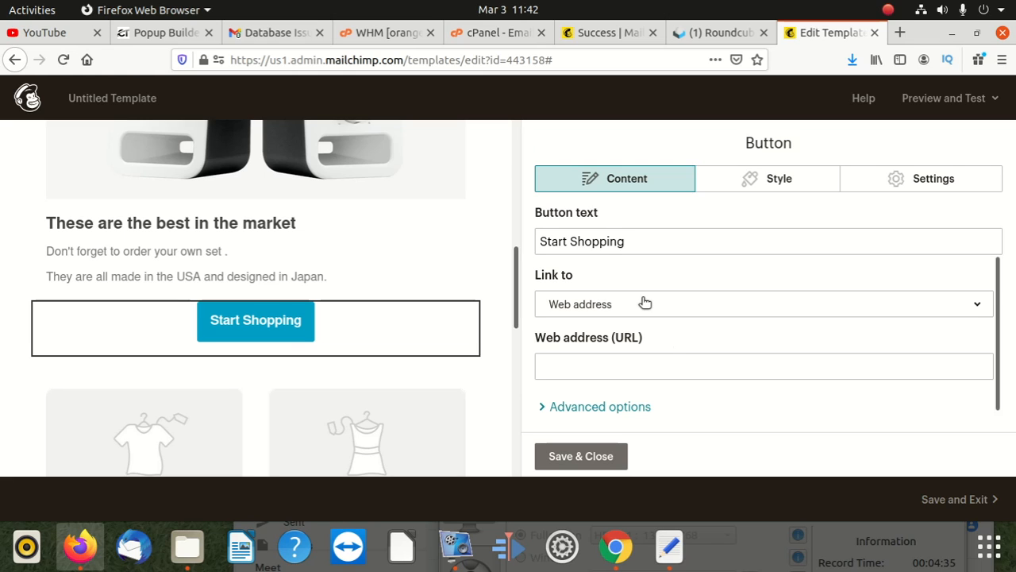
{"action": "left_click_drag", "start_coordinate": [627, 243], "coordinate": [445, 251]}
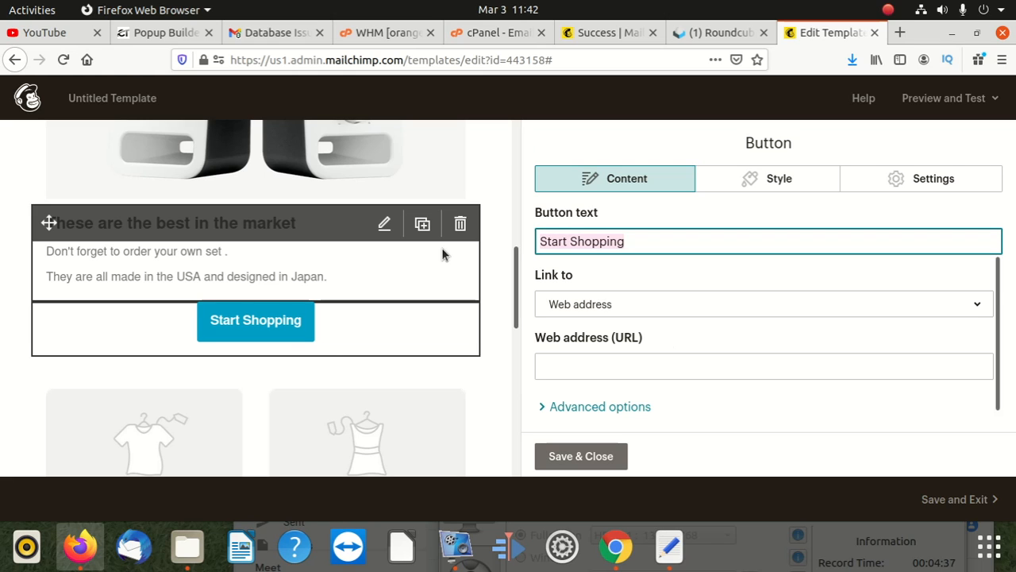
{"action": "key", "text": "BackSpace"}
{"action": "type", "text": "Cl"}
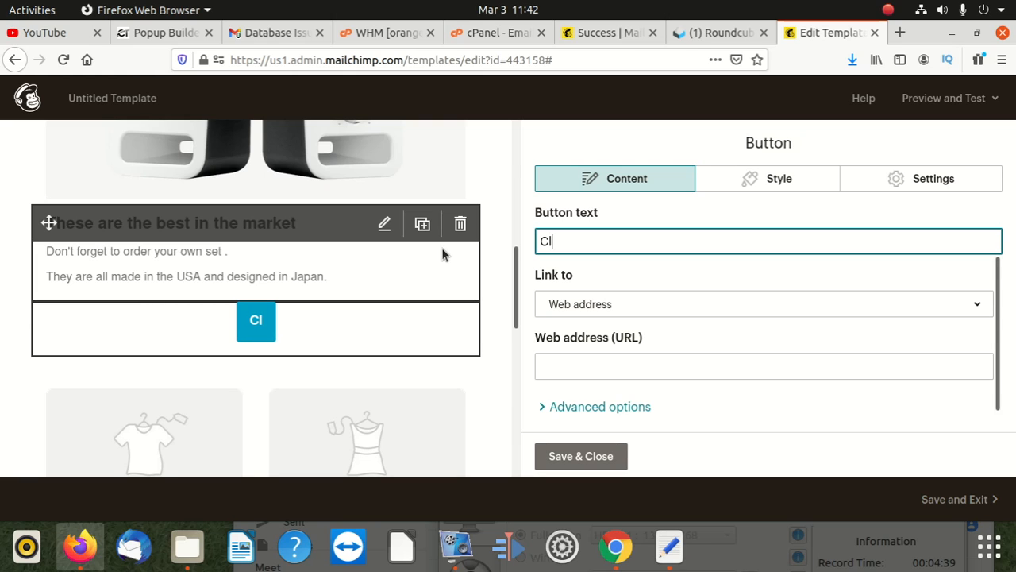
{"action": "type", "text": "ick to"}
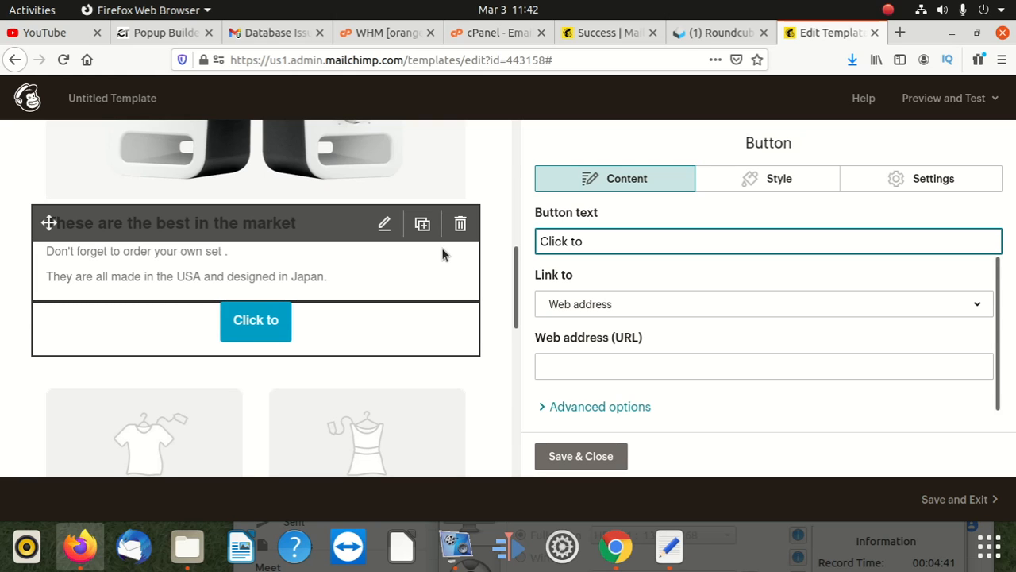
{"action": "type", "text": " dow"}
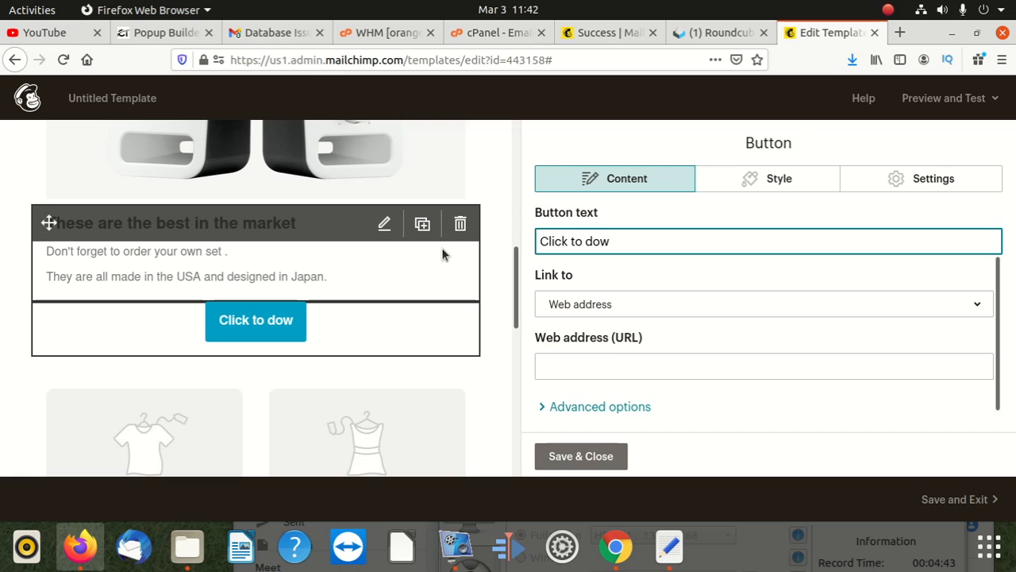
{"action": "key", "text": "BackSpace"}
{"action": "key", "text": "BackSpace"}
{"action": "key", "text": "BackSpace"}
{"action": "key", "text": "BackSpace"}
{"action": "key", "text": "BackSpace"}
{"action": "key", "text": "BackSpace"}
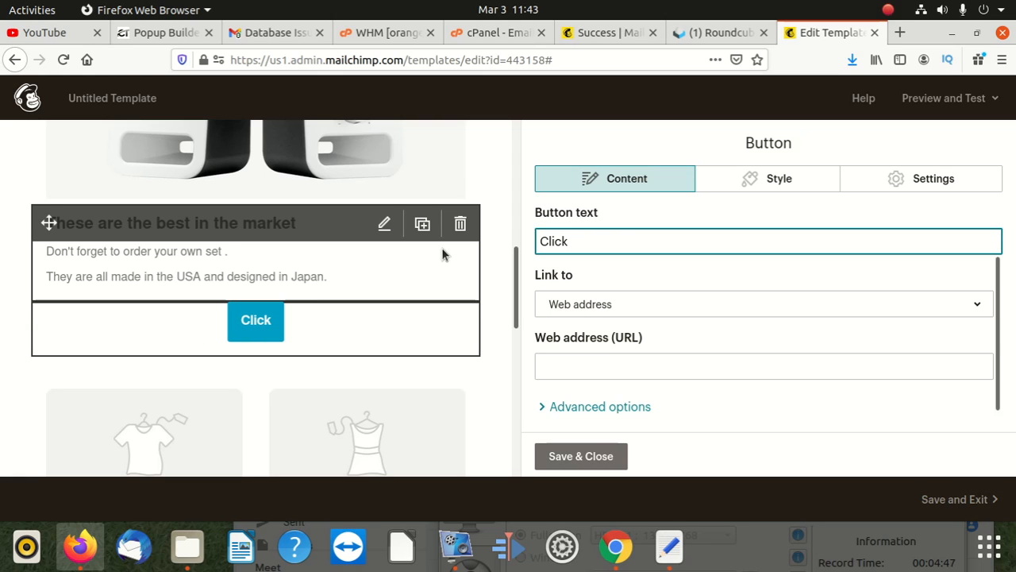
{"action": "type", "text": "To D"}
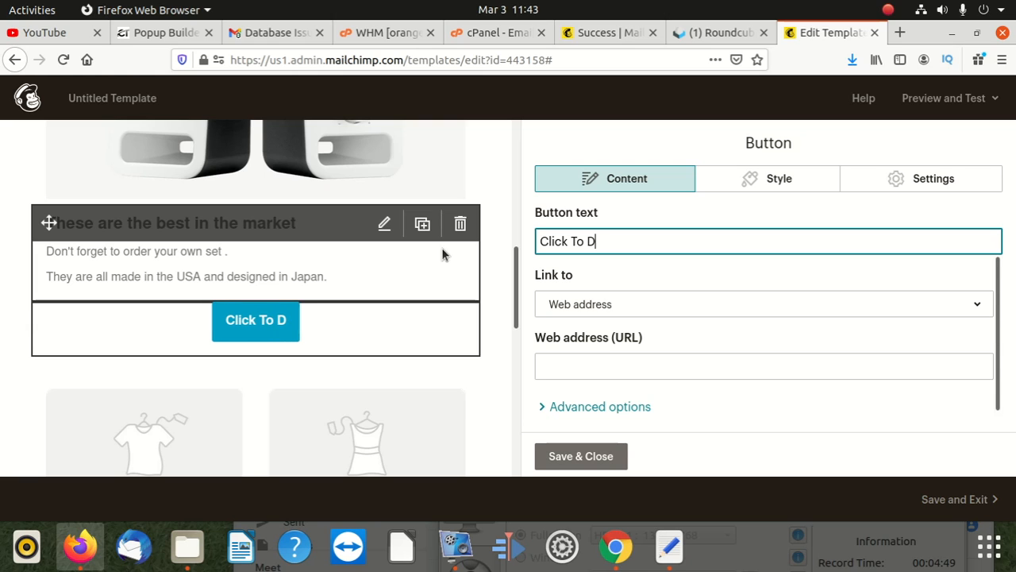
{"action": "type", "text": "ownload"}
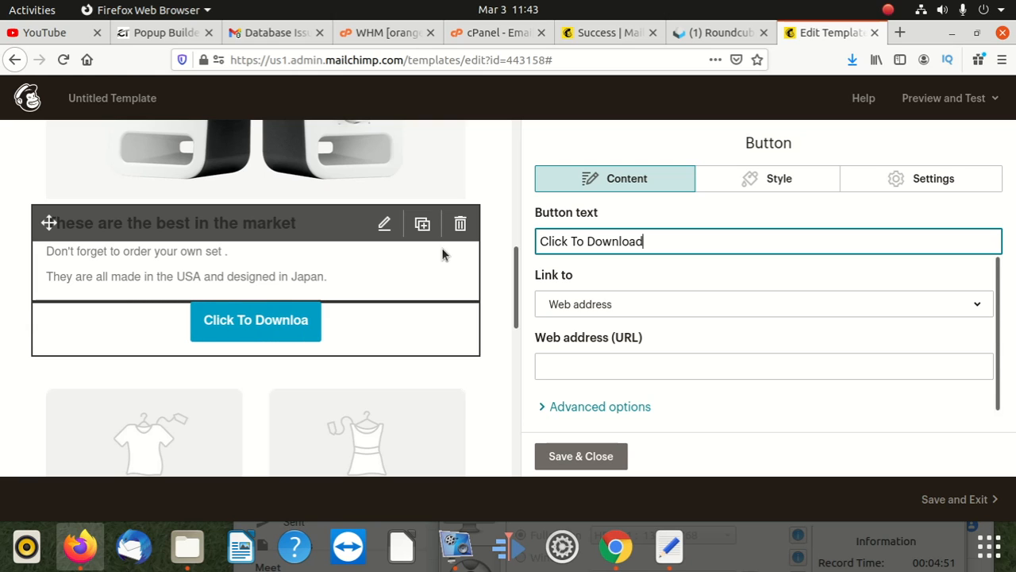
Link the download button to a file, uploading the Issue 002 coaching PDF from the Downloads folder, and save the button block.
{"action": "left_click", "coordinate": [652, 308]}
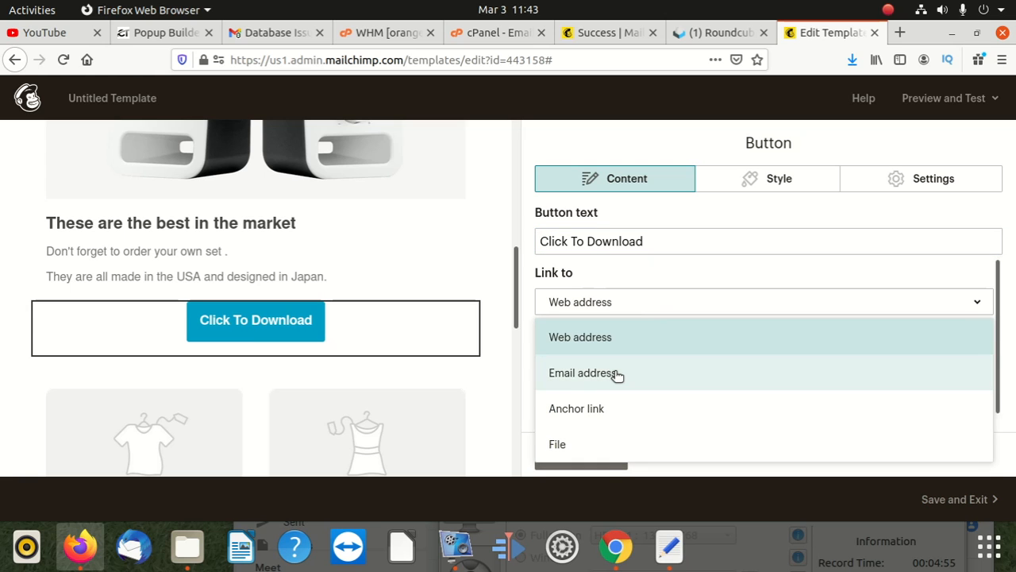
{"action": "left_click", "coordinate": [577, 447]}
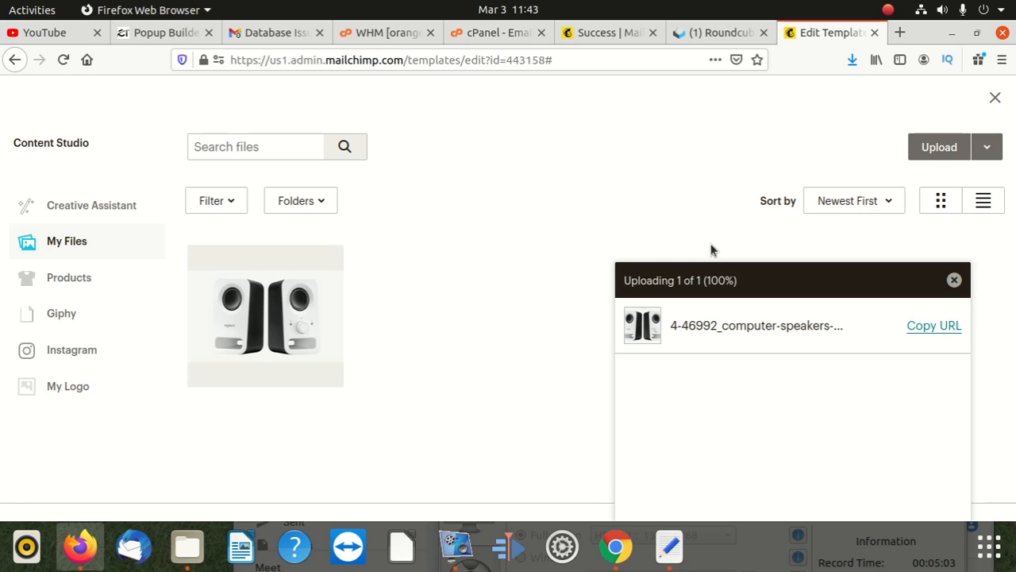
{"action": "left_click", "coordinate": [939, 154]}
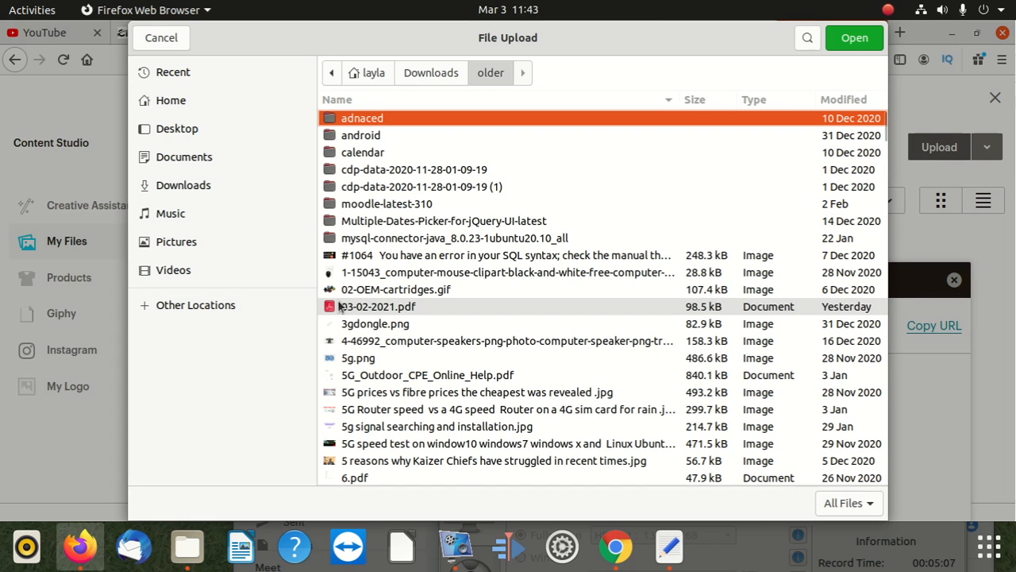
{"action": "left_click", "coordinate": [398, 308]}
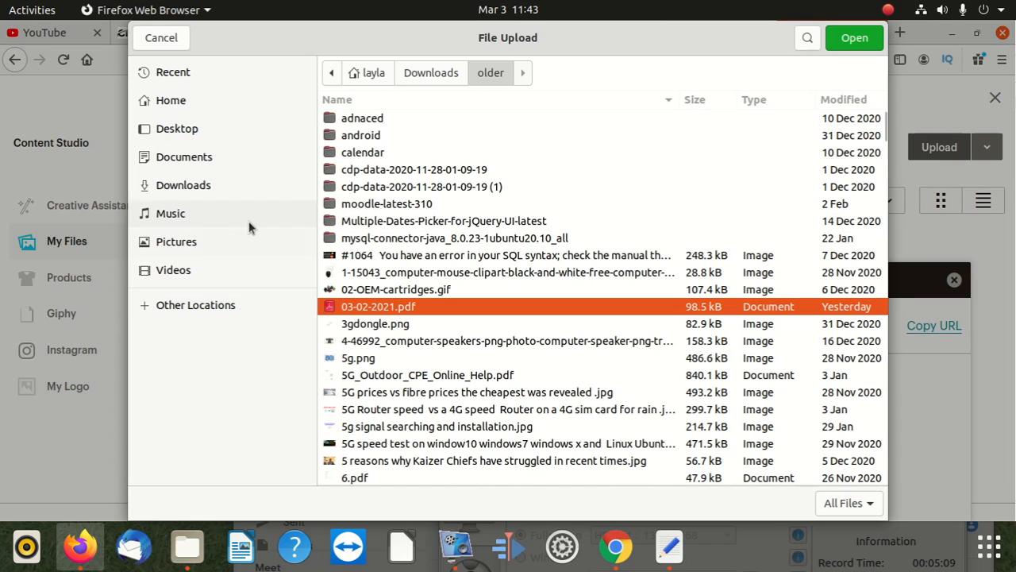
{"action": "left_click", "coordinate": [245, 190]}
{"action": "left_click", "coordinate": [556, 137]}
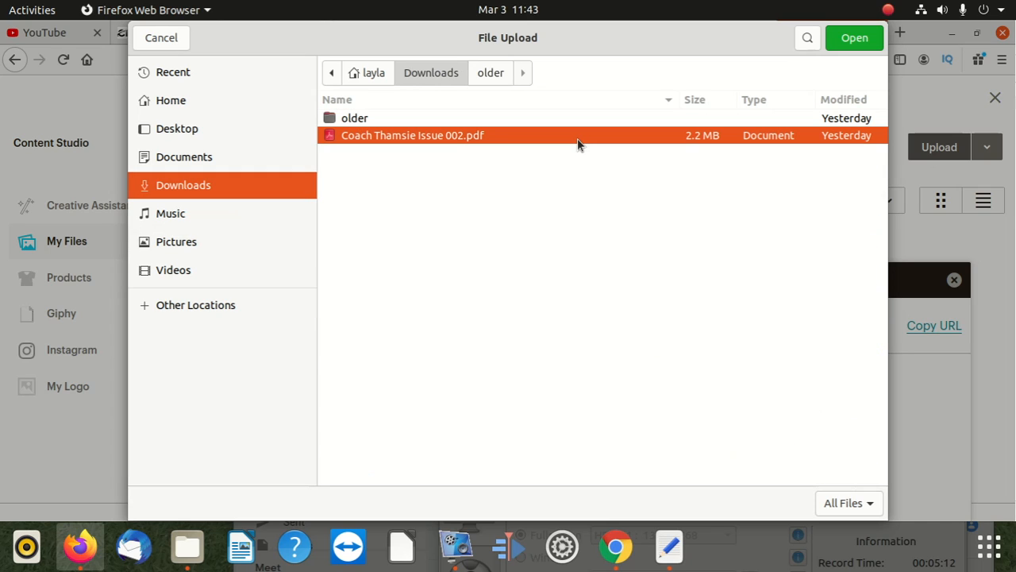
{"action": "left_click", "coordinate": [853, 38]}
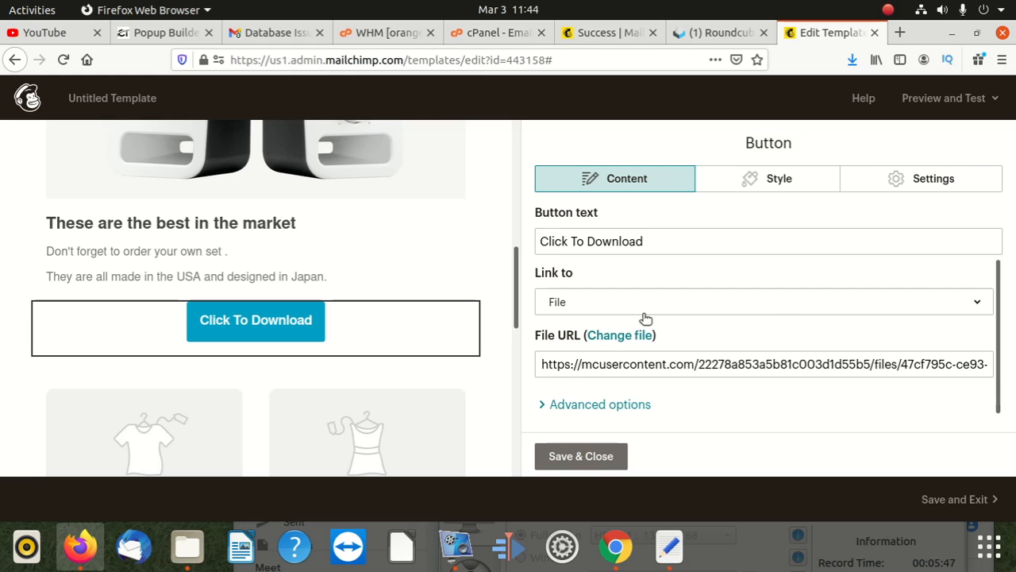
{"action": "left_click", "coordinate": [680, 312]}
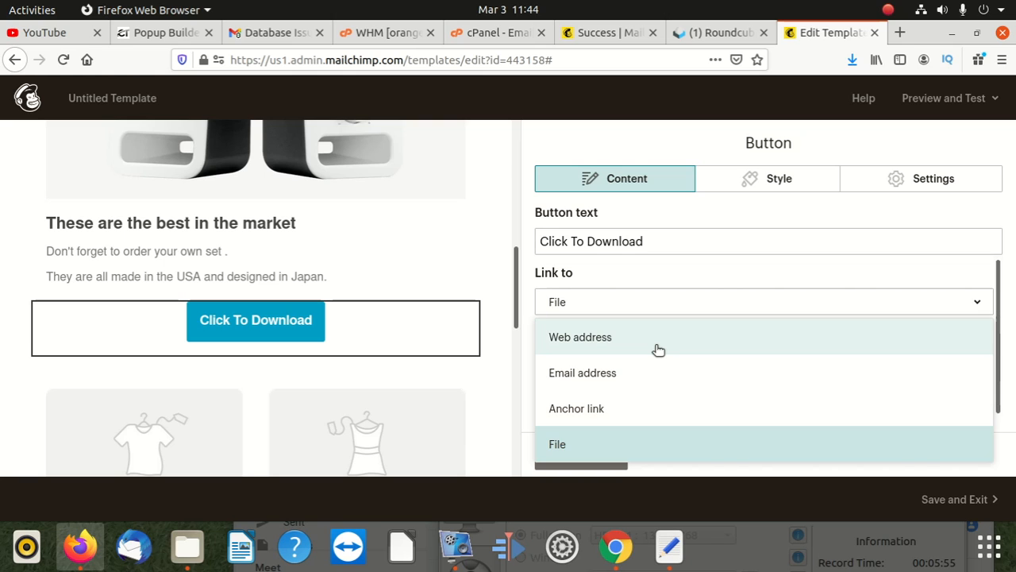
{"action": "left_click", "coordinate": [640, 276]}
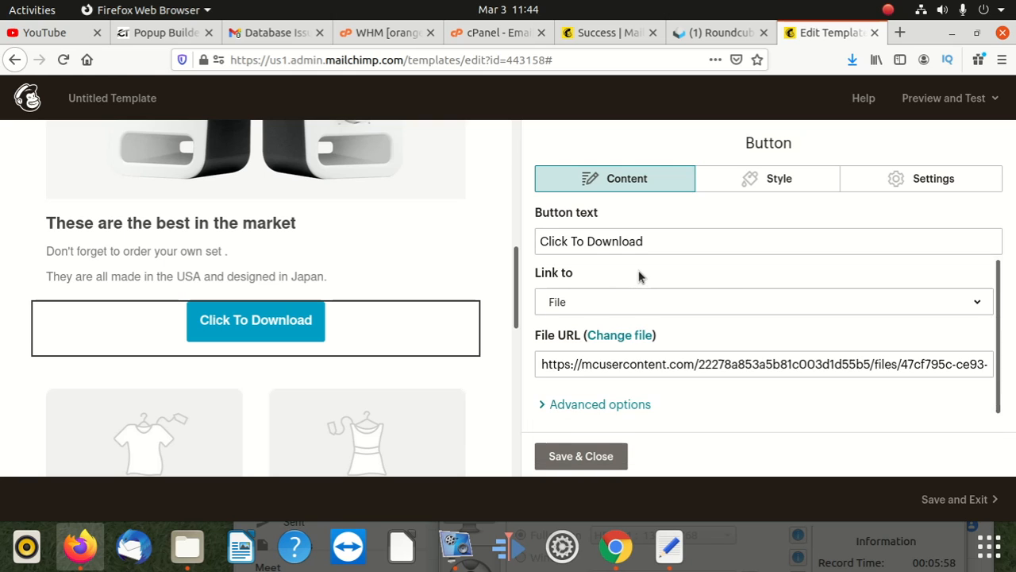
{"action": "left_click", "coordinate": [594, 456]}
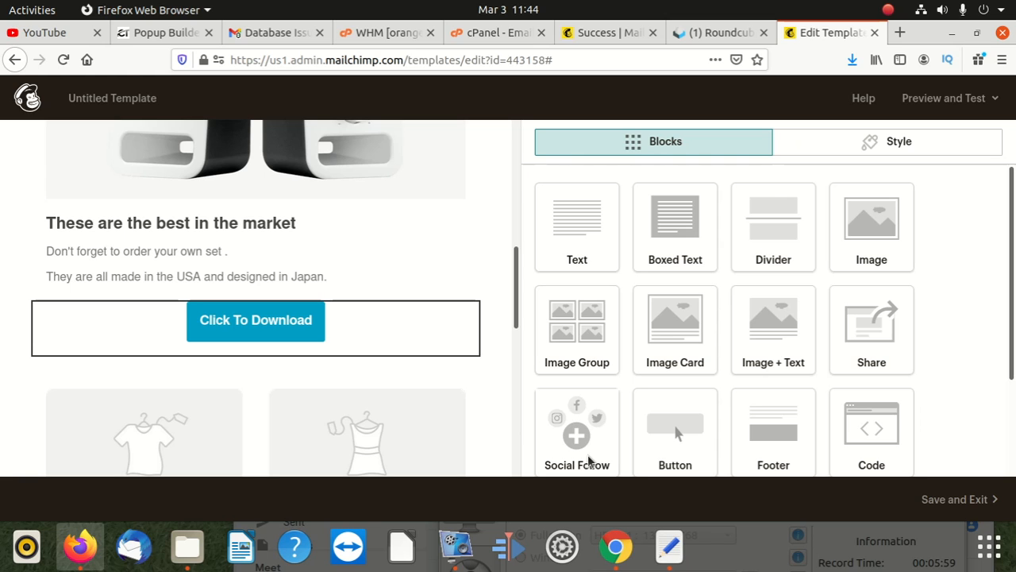
Delete the two-photo placeholder block below the "Click To Download" button.
{"action": "scroll", "coordinate": [675, 433], "scroll_direction": "down", "scroll_amount": 3}
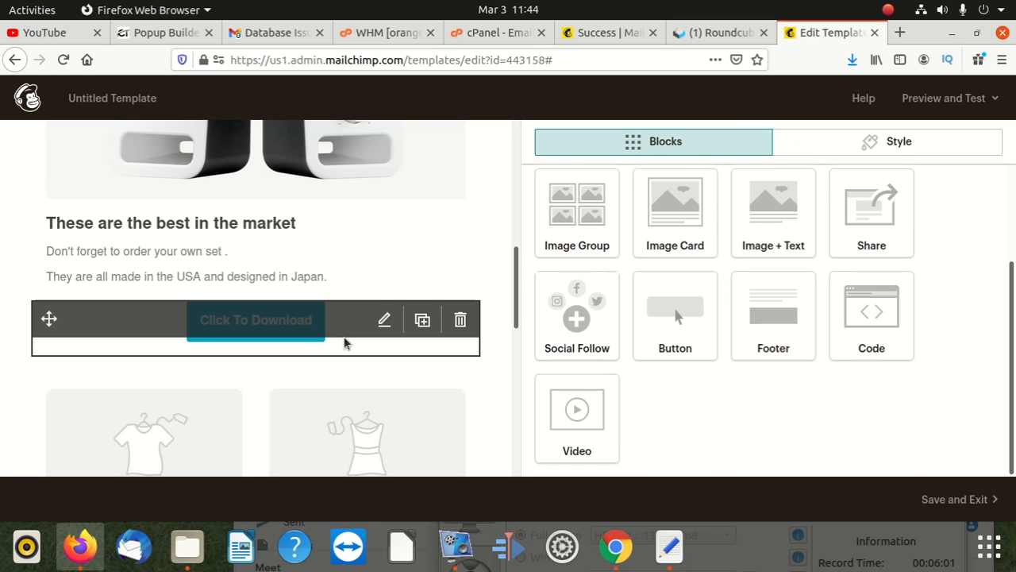
{"action": "scroll", "coordinate": [341, 341], "scroll_direction": "up", "scroll_amount": 3}
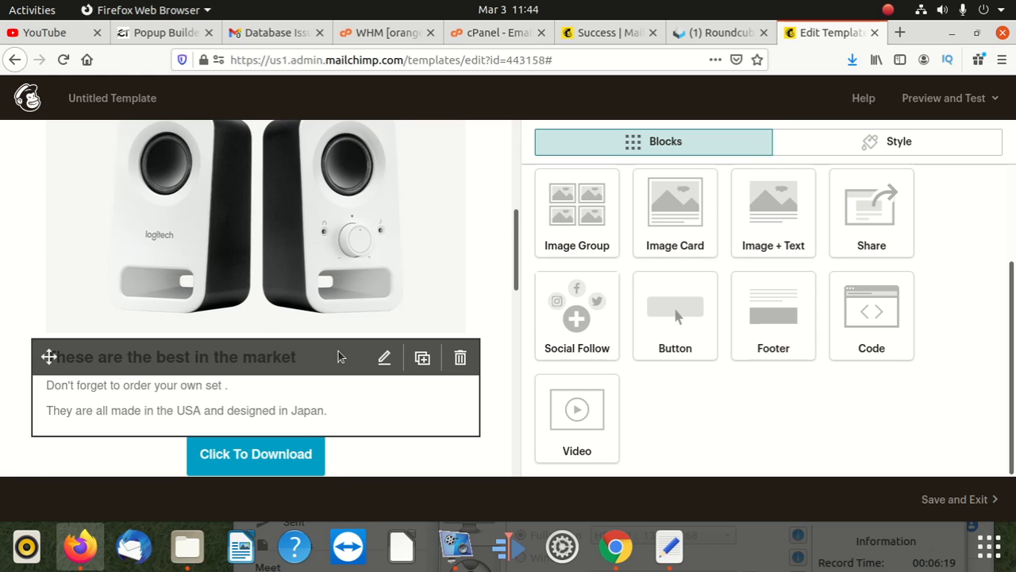
{"action": "scroll", "coordinate": [337, 356], "scroll_direction": "down", "scroll_amount": 3}
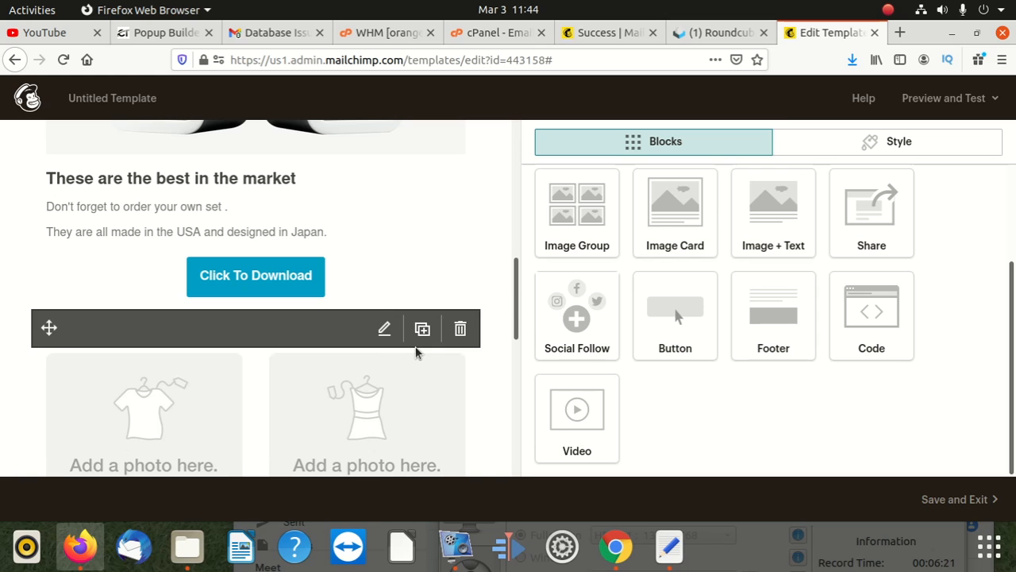
{"action": "left_click", "coordinate": [460, 329]}
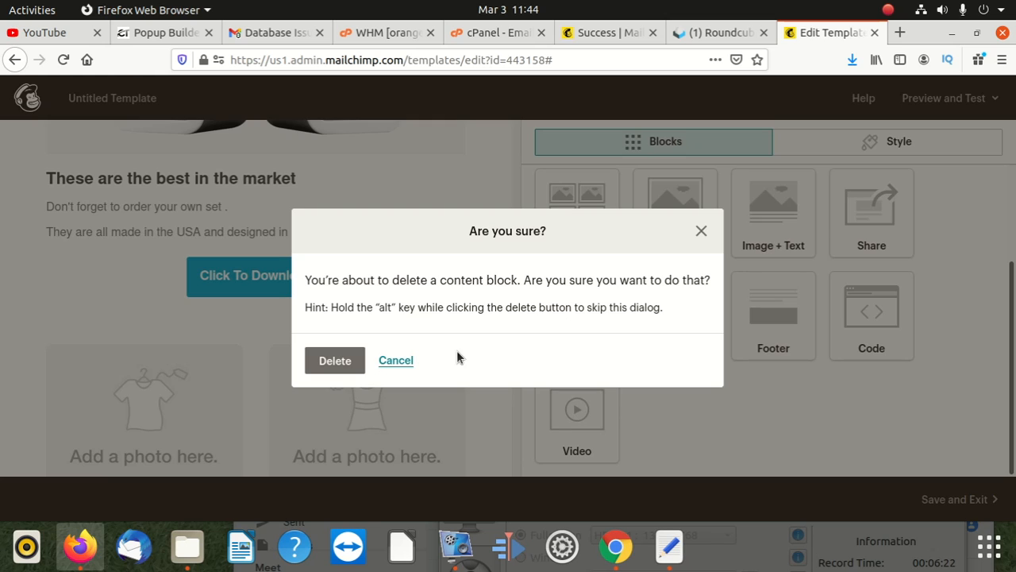
{"action": "left_click", "coordinate": [335, 361]}
Reopen the "Click To Download" button's settings and clear its existing file URL.
{"action": "scroll", "coordinate": [288, 337], "scroll_direction": "up", "scroll_amount": 10}
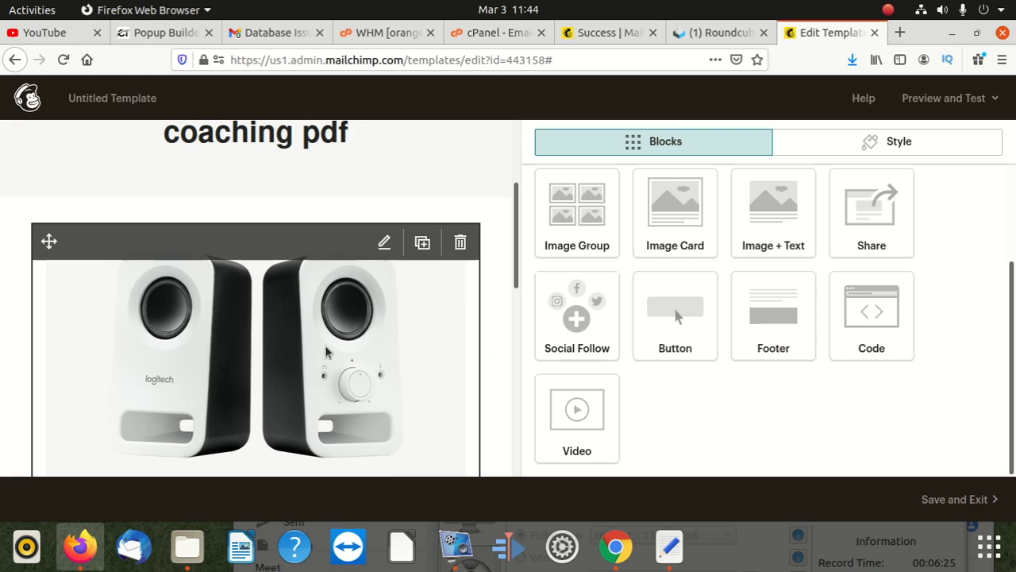
{"action": "scroll", "coordinate": [289, 337], "scroll_direction": "down", "scroll_amount": 4}
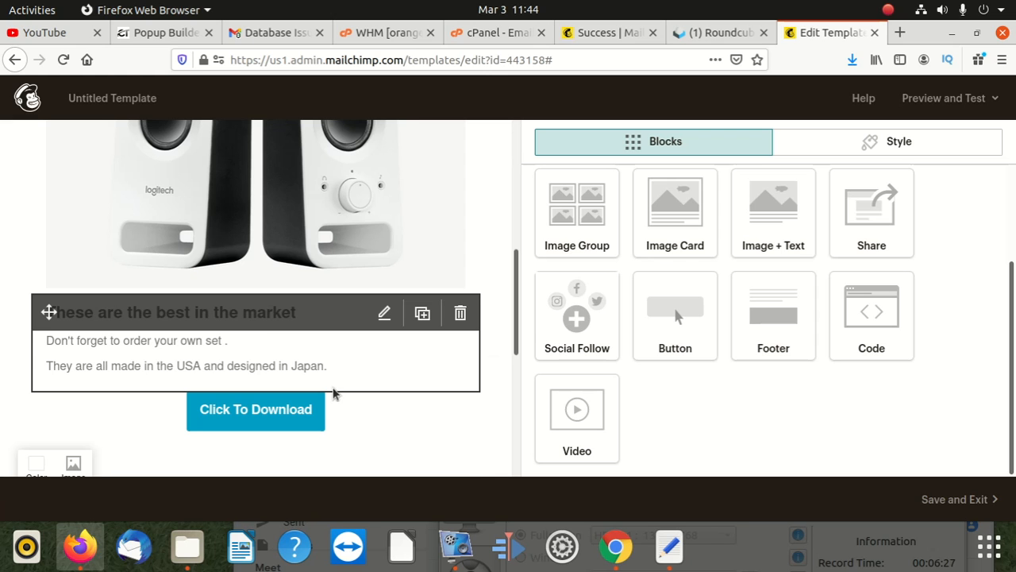
{"action": "left_click", "coordinate": [294, 417]}
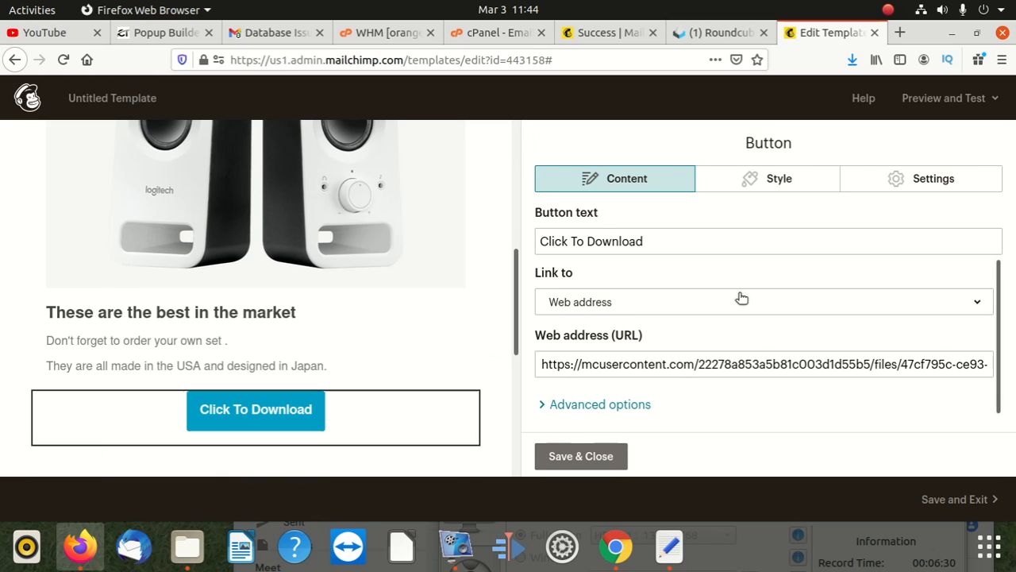
{"action": "double_click", "coordinate": [699, 364]}
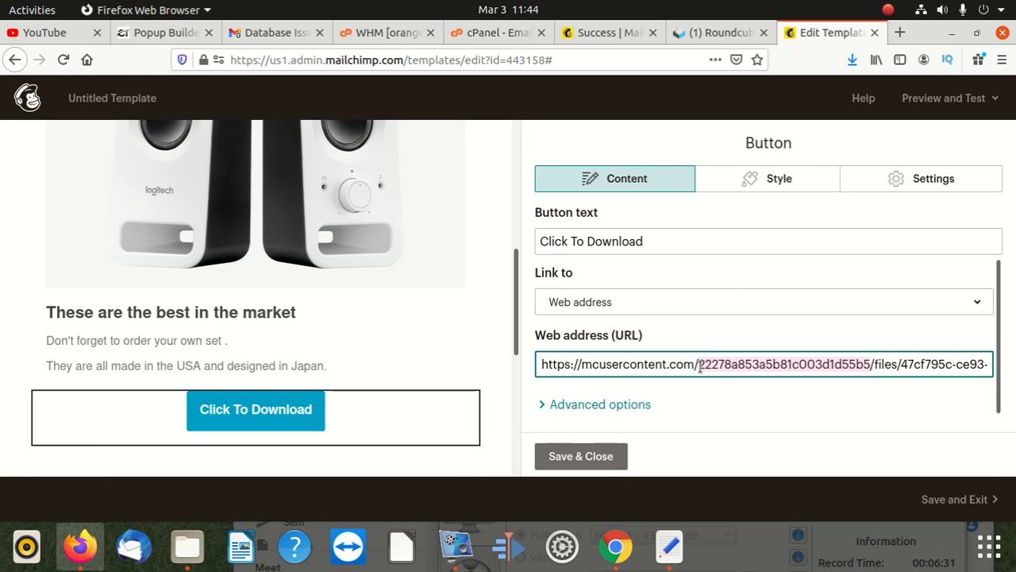
{"action": "triple_click", "coordinate": [699, 364]}
{"action": "key", "text": "BackSpace"}
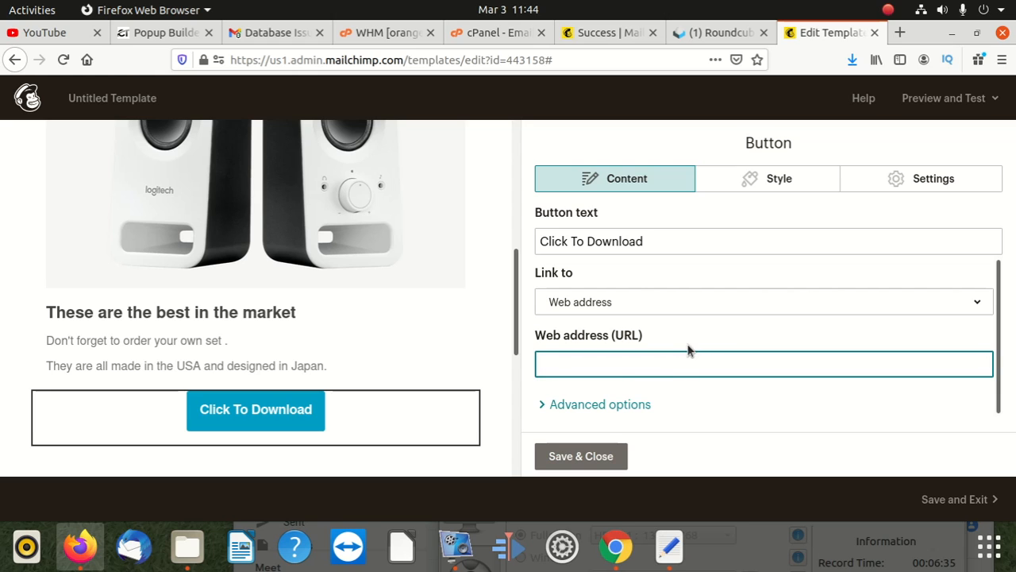
{"action": "left_click", "coordinate": [626, 302]}
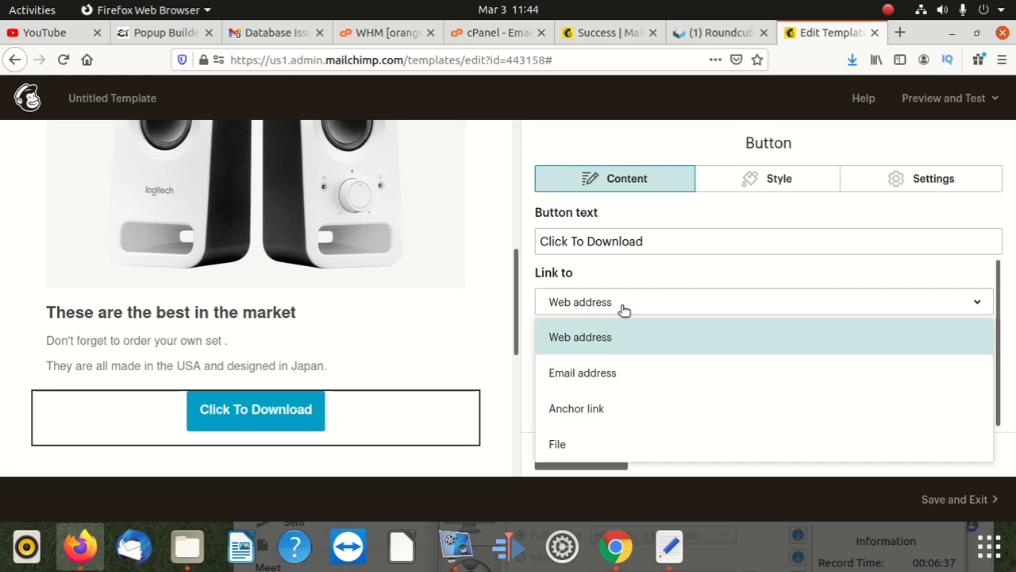
{"action": "left_click", "coordinate": [607, 339]}
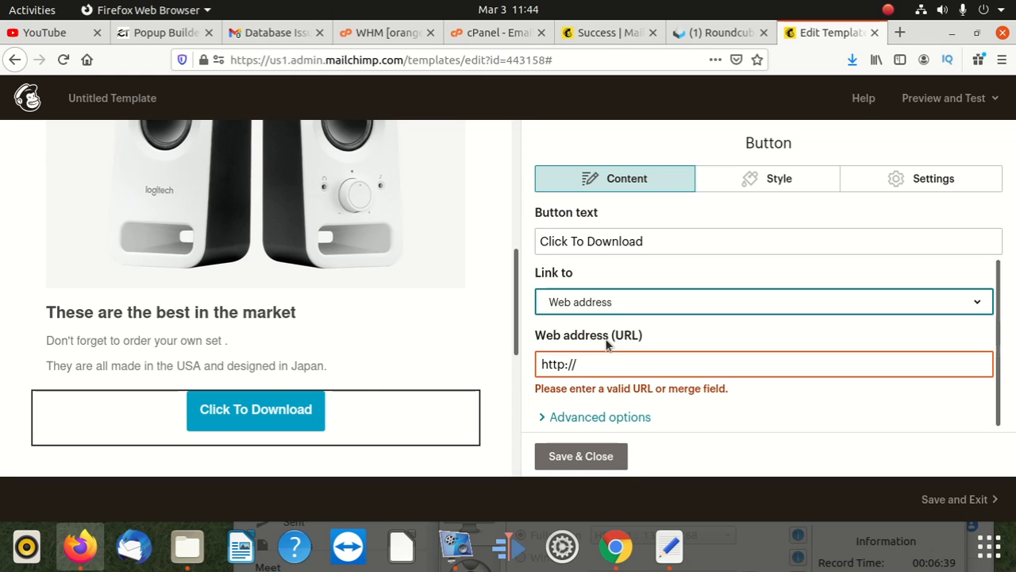
{"action": "left_click", "coordinate": [628, 366]}
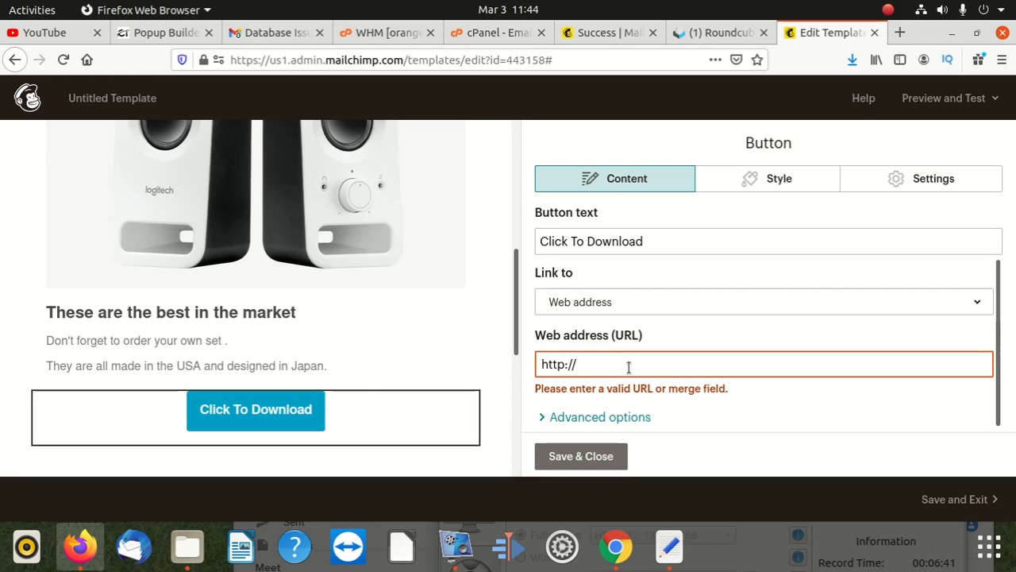
{"action": "type", "text": "w"}
{"action": "key", "text": "BackSpace"}
{"action": "type", "text": "googlebcy.co.za/"}
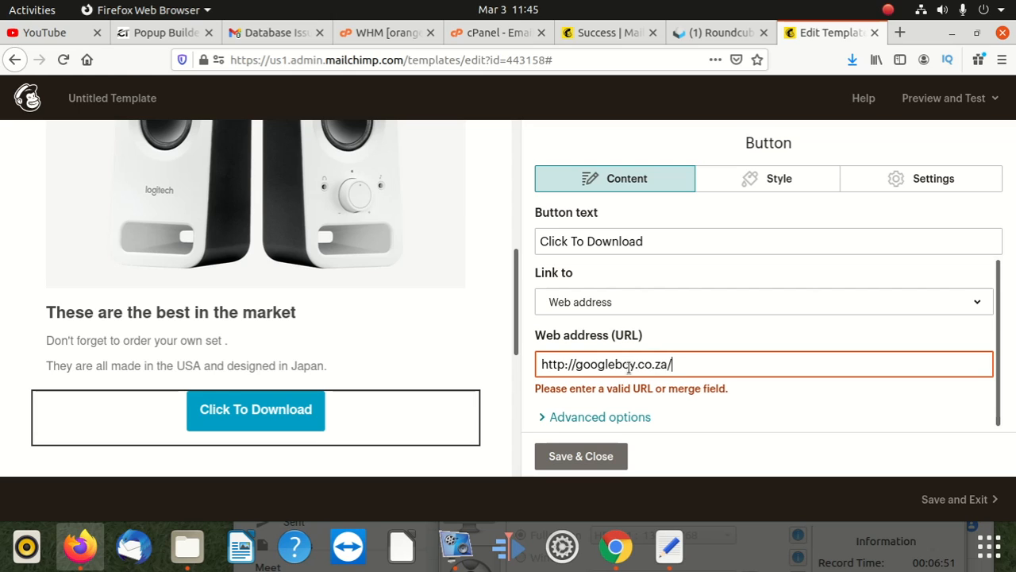
{"action": "type", "text": "wp-"}
{"action": "type", "text": "ntent/manual.pdf"}
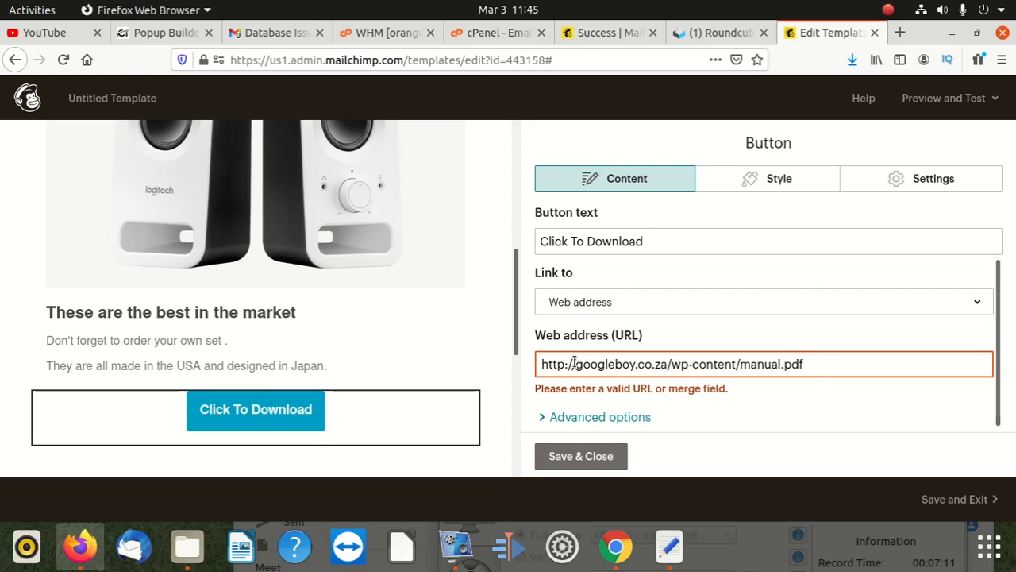
{"action": "left_click", "coordinate": [719, 434]}
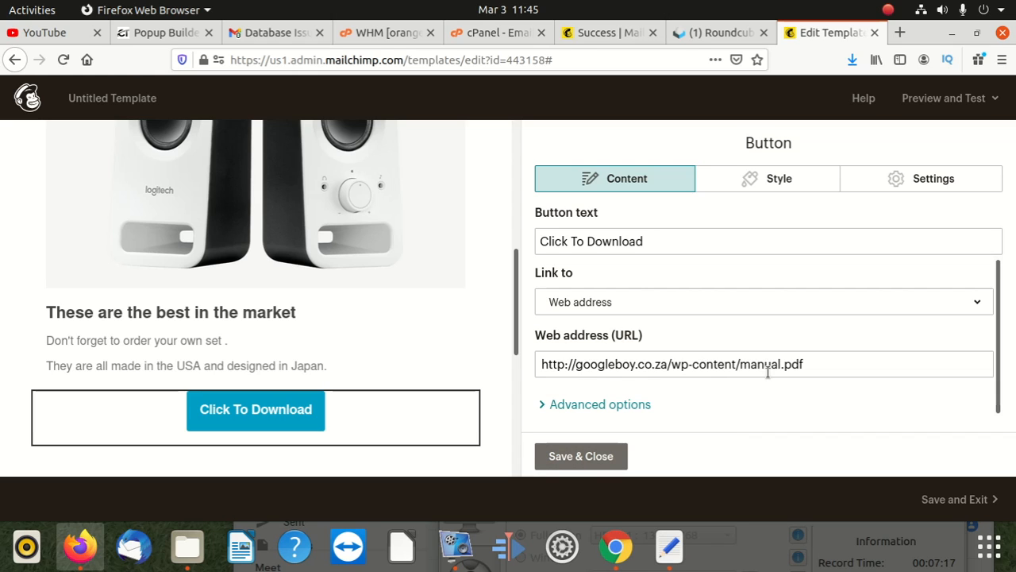
{"action": "left_click", "coordinate": [597, 458]}
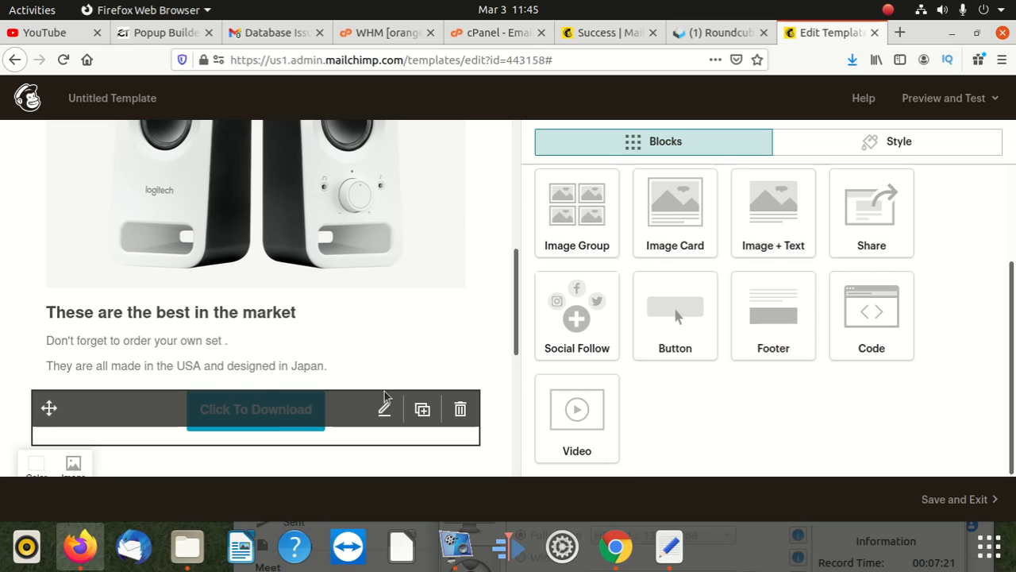
Look over the edited template and reopen the download button to examine its available link types.
{"action": "scroll", "coordinate": [384, 395], "scroll_direction": "down", "scroll_amount": 3}
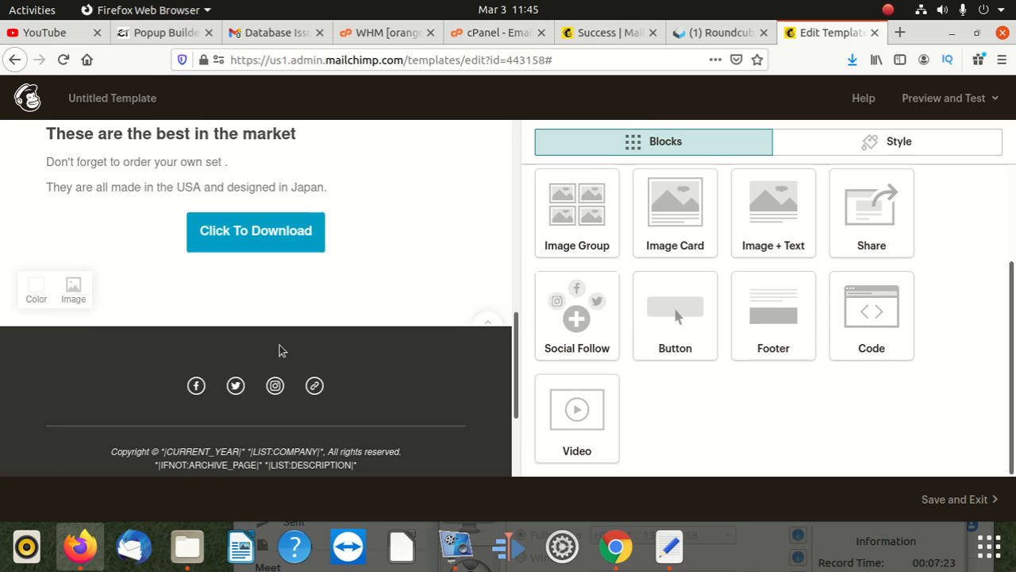
{"action": "scroll", "coordinate": [256, 336], "scroll_direction": "up", "scroll_amount": 4}
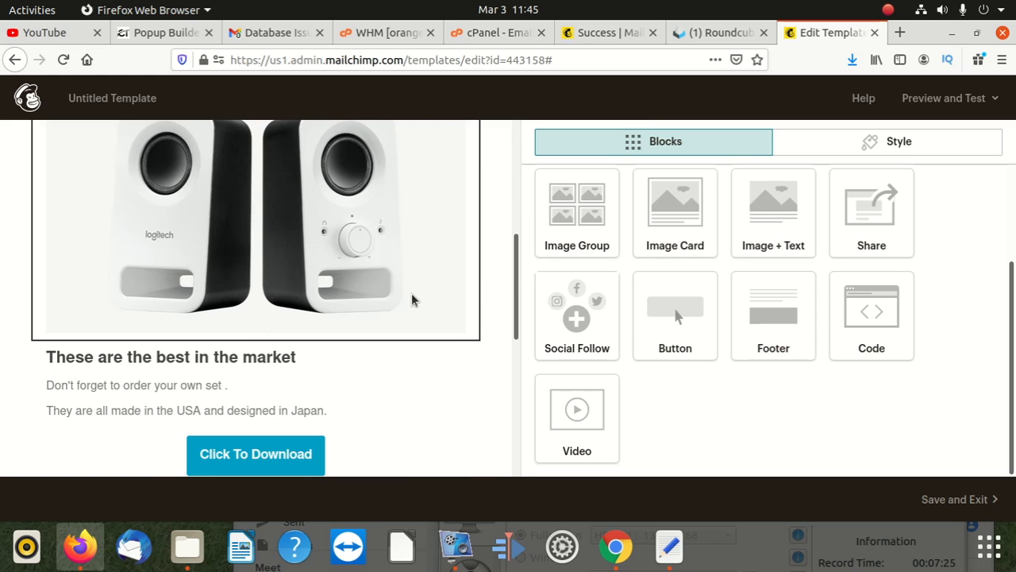
{"action": "scroll", "coordinate": [412, 300], "scroll_direction": "up", "scroll_amount": 3}
{"action": "scroll", "coordinate": [345, 322], "scroll_direction": "down", "scroll_amount": 4}
{"action": "left_click", "coordinate": [339, 416]}
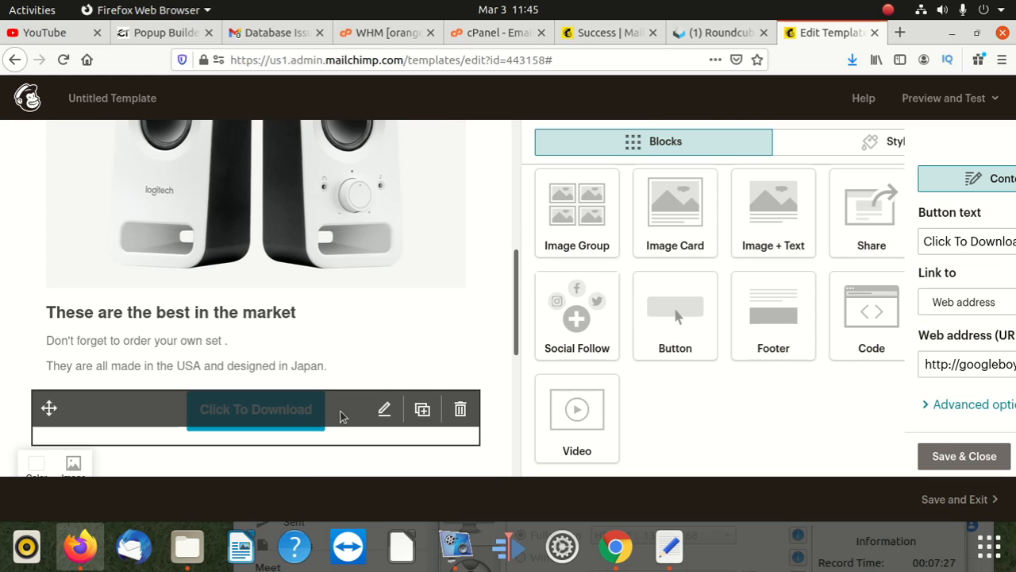
{"action": "left_click", "coordinate": [732, 295]}
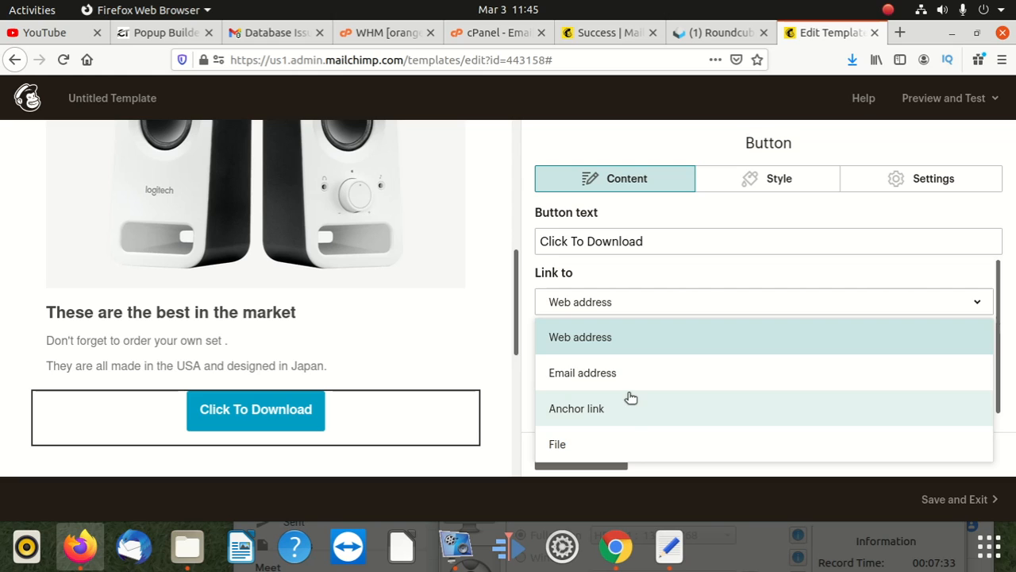
{"action": "left_click", "coordinate": [688, 274]}
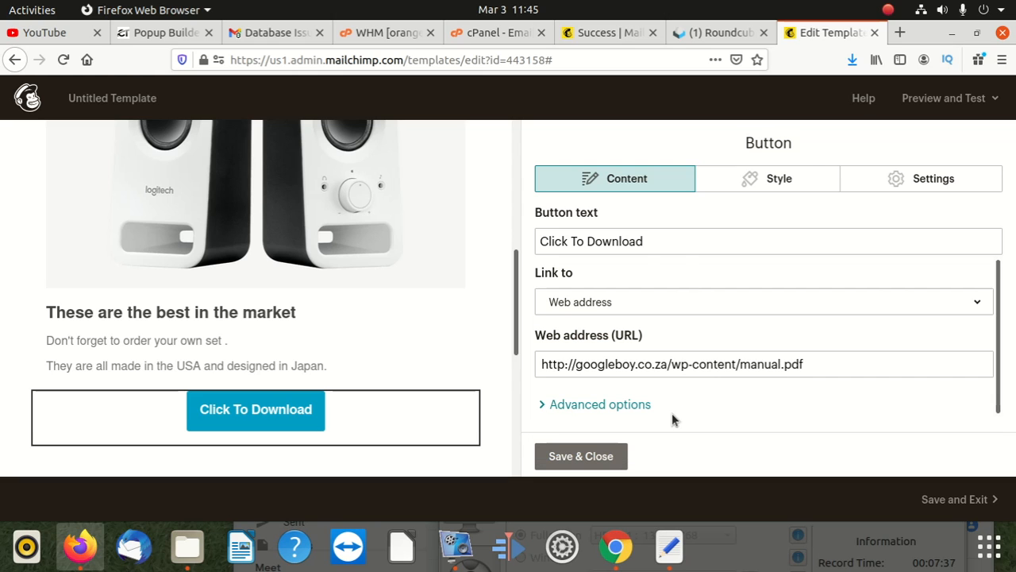
Change the download button's text color to red, #d60909.
{"action": "left_click", "coordinate": [775, 178]}
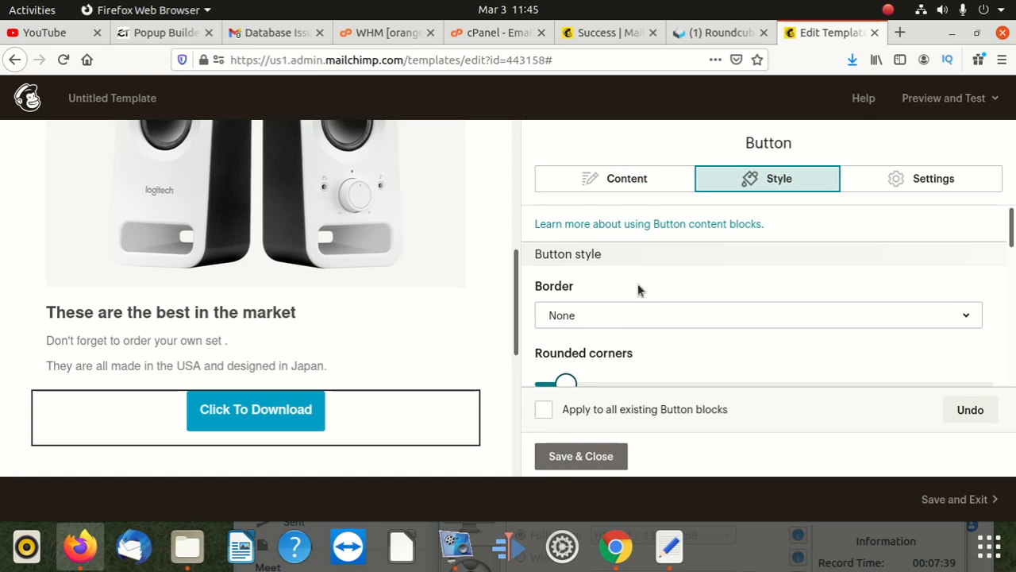
{"action": "scroll", "coordinate": [638, 283], "scroll_direction": "down", "scroll_amount": 10}
{"action": "scroll", "coordinate": [606, 295], "scroll_direction": "up", "scroll_amount": 3}
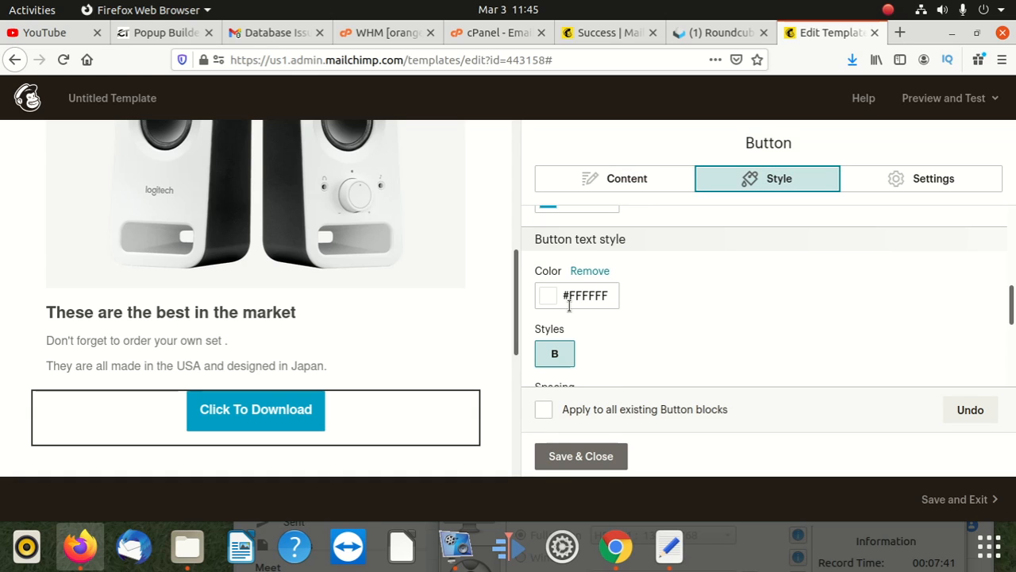
{"action": "left_click", "coordinate": [569, 297]}
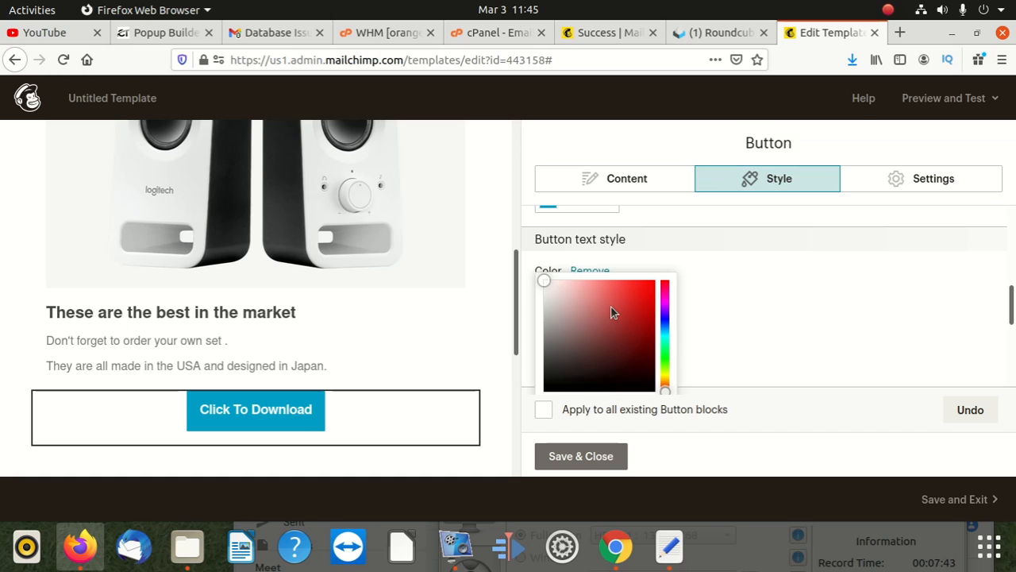
{"action": "scroll", "coordinate": [544, 290], "scroll_direction": "down", "scroll_amount": 2}
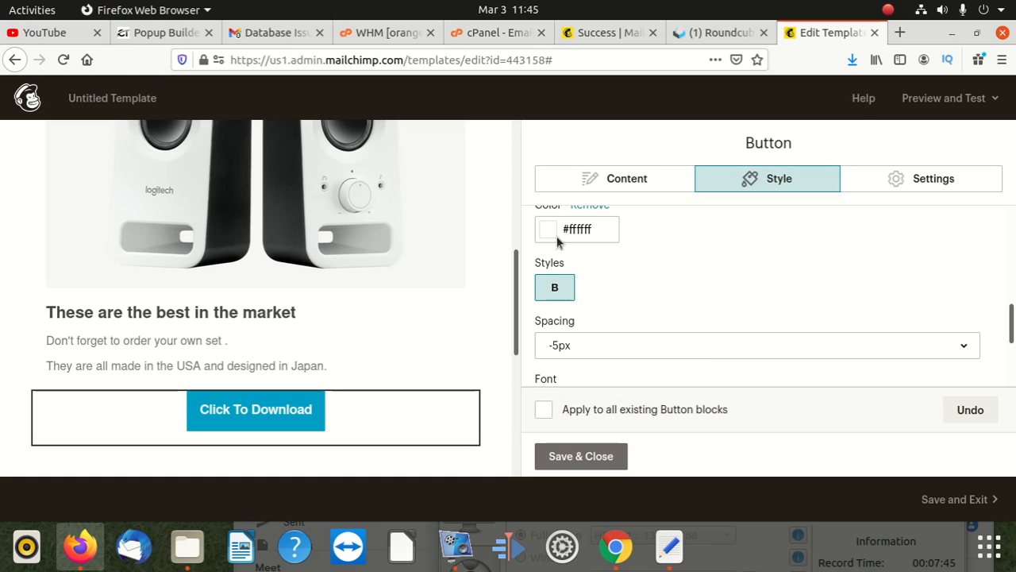
{"action": "left_click", "coordinate": [551, 230]}
{"action": "left_click_drag", "start_coordinate": [544, 215], "coordinate": [649, 232]}
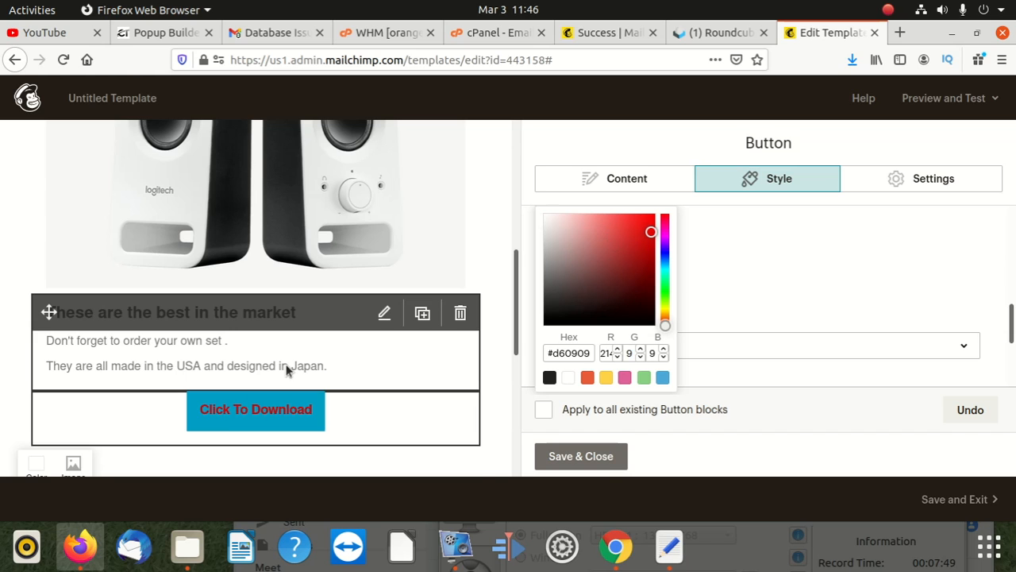
Turn the download button text's bold style off and back on.
{"action": "left_click", "coordinate": [766, 275]}
{"action": "scroll", "coordinate": [649, 291], "scroll_direction": "up", "scroll_amount": 2}
{"action": "scroll", "coordinate": [621, 306], "scroll_direction": "down", "scroll_amount": 2}
{"action": "left_click", "coordinate": [567, 297]}
{"action": "left_click", "coordinate": [567, 297]}
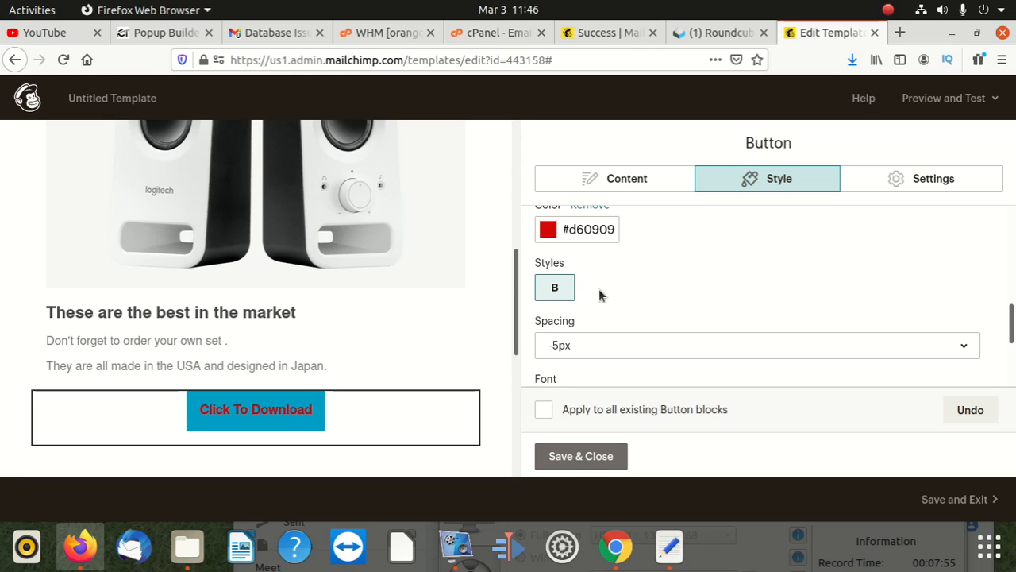
Set the download button's padding to 12 px.
{"action": "scroll", "coordinate": [624, 306], "scroll_direction": "down", "scroll_amount": 3}
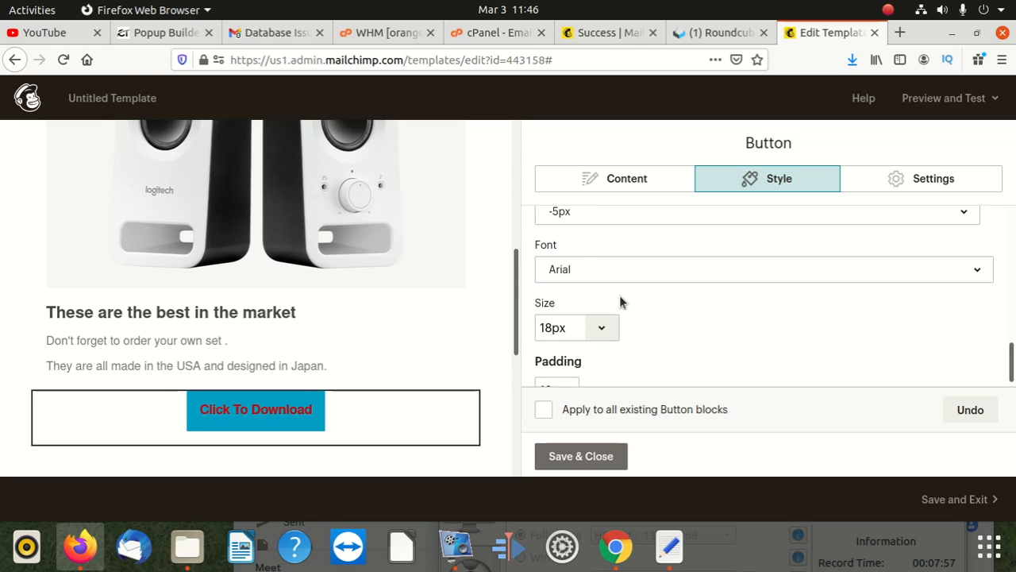
{"action": "scroll", "coordinate": [620, 295], "scroll_direction": "down", "scroll_amount": 1}
{"action": "left_click", "coordinate": [554, 351]}
{"action": "key", "text": "BackSpace"}
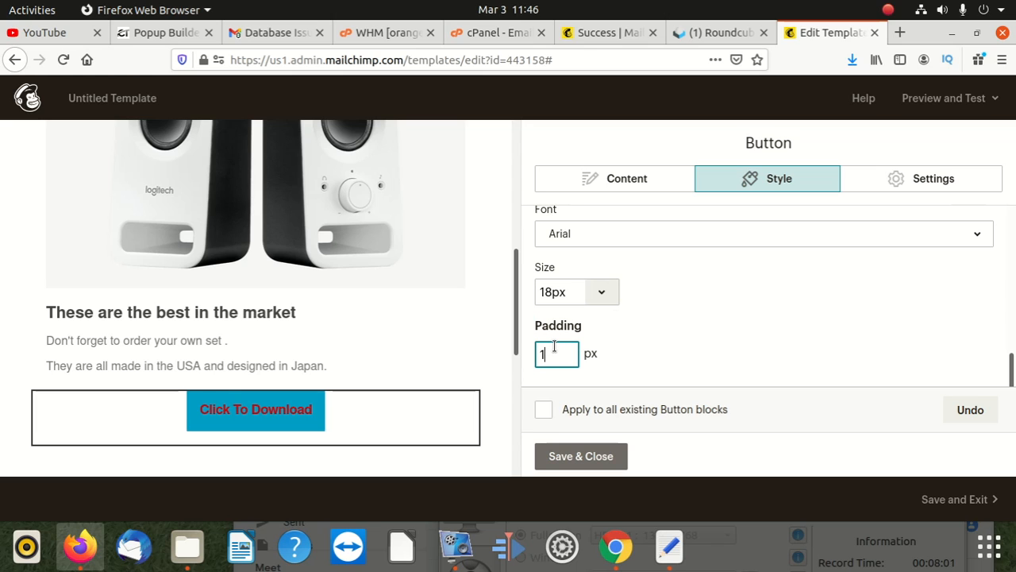
{"action": "type", "text": "2"}
{"action": "left_click", "coordinate": [476, 397]}
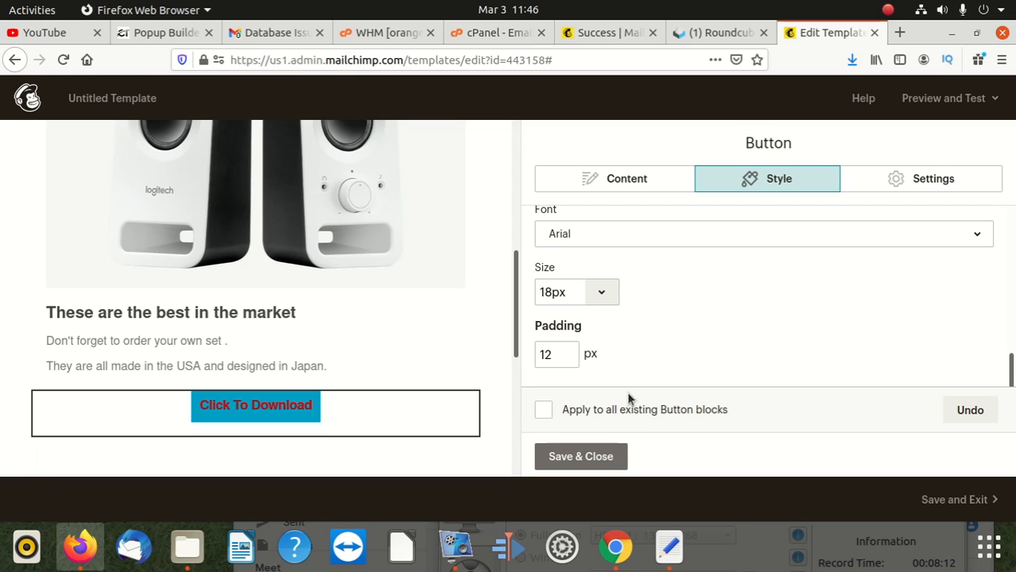
Change the download button's text font to Courier New.
{"action": "scroll", "coordinate": [660, 313], "scroll_direction": "up", "scroll_amount": 4}
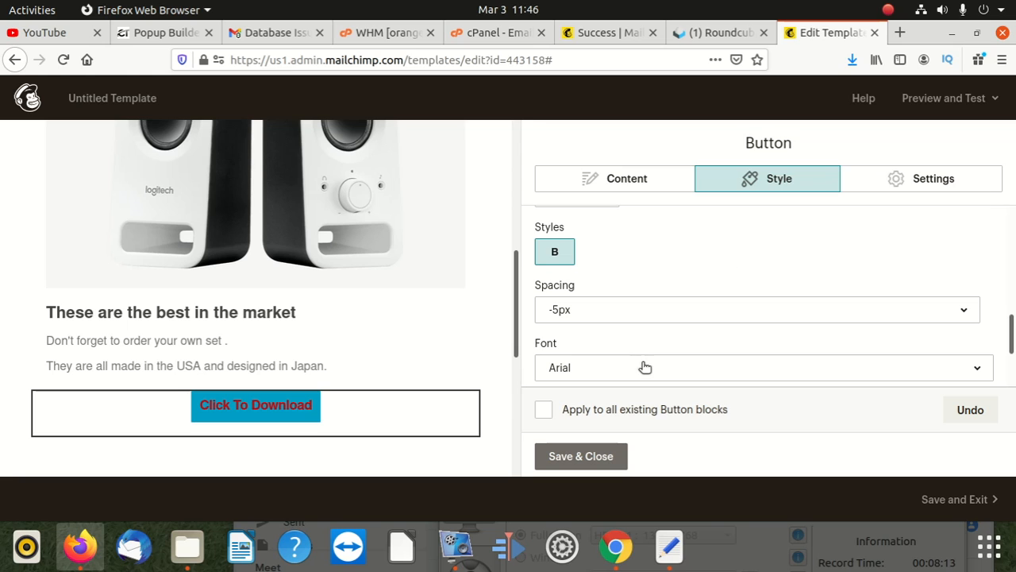
{"action": "left_click", "coordinate": [640, 367]}
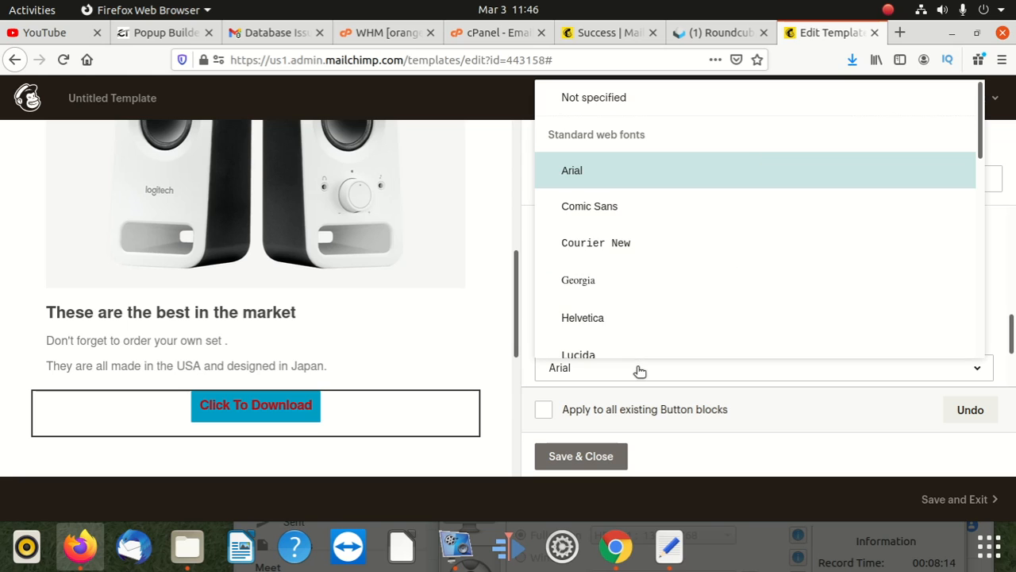
{"action": "left_click", "coordinate": [613, 238]}
Slightly increase the rounding of the download button's corners.
{"action": "scroll", "coordinate": [834, 278], "scroll_direction": "up", "scroll_amount": 3}
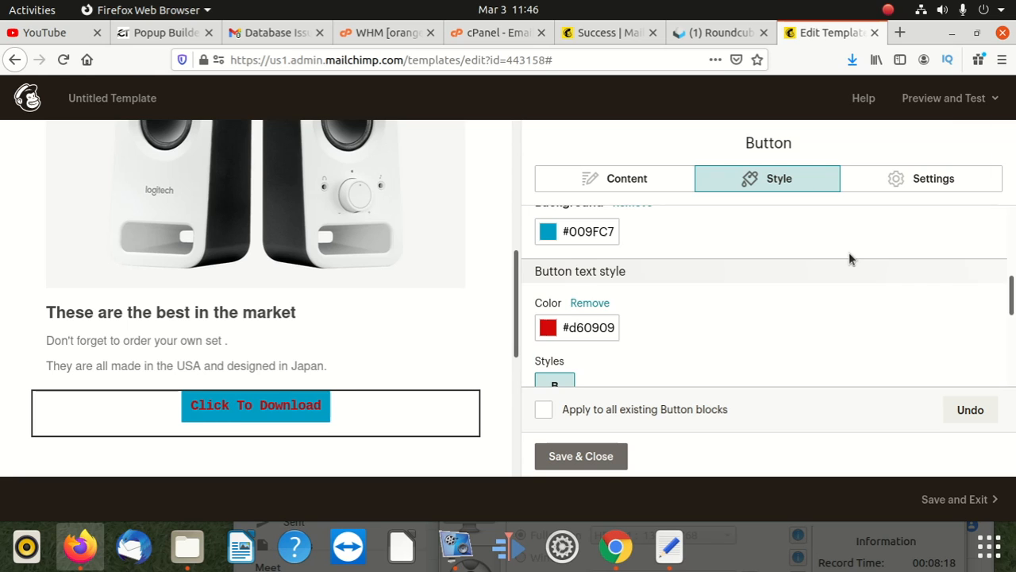
{"action": "scroll", "coordinate": [853, 256], "scroll_direction": "up", "scroll_amount": 3}
{"action": "scroll", "coordinate": [710, 270], "scroll_direction": "down", "scroll_amount": 1}
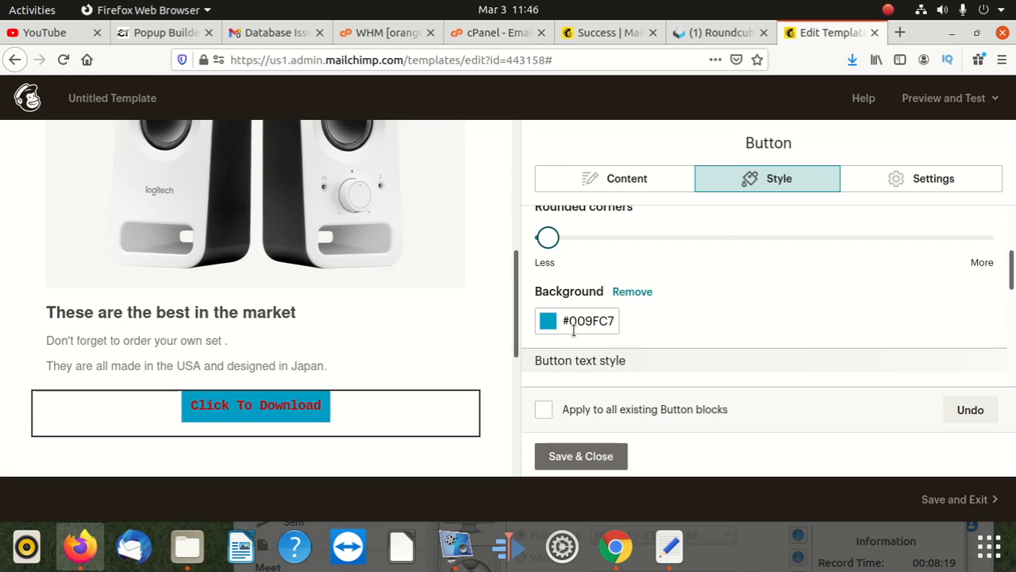
{"action": "left_click", "coordinate": [549, 328]}
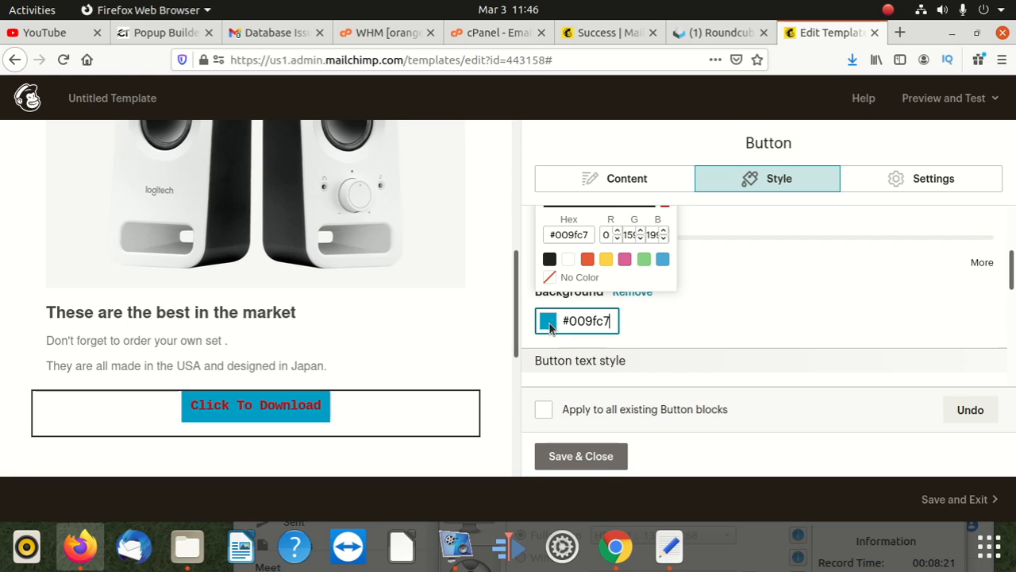
{"action": "scroll", "coordinate": [587, 264], "scroll_direction": "up", "scroll_amount": 1}
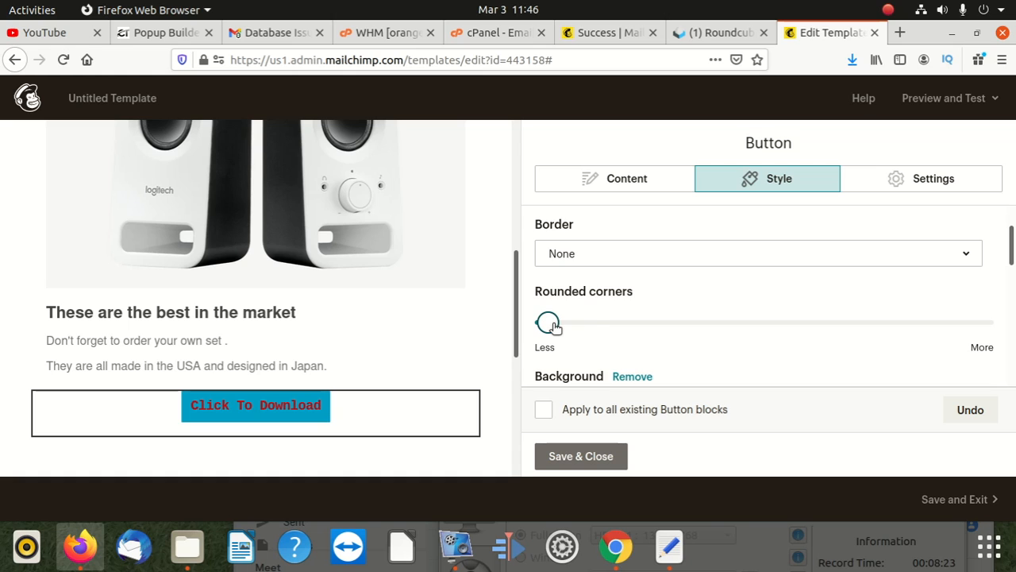
{"action": "left_click_drag", "start_coordinate": [549, 323], "coordinate": [585, 323]}
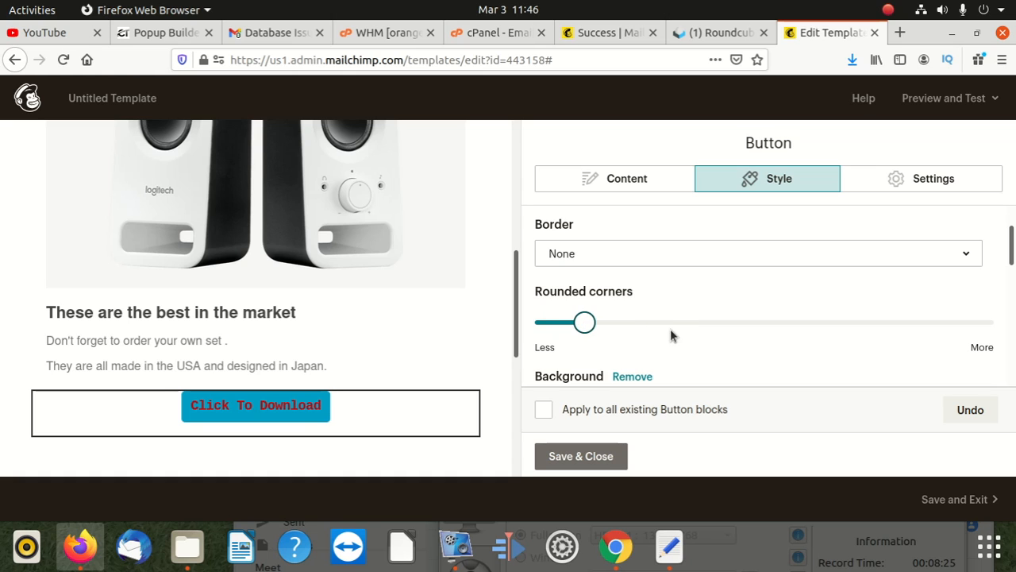
Change the download button's background color to near-black, #0d1314.
{"action": "scroll", "coordinate": [671, 335], "scroll_direction": "down", "scroll_amount": 1}
{"action": "scroll", "coordinate": [650, 357], "scroll_direction": "down", "scroll_amount": 1}
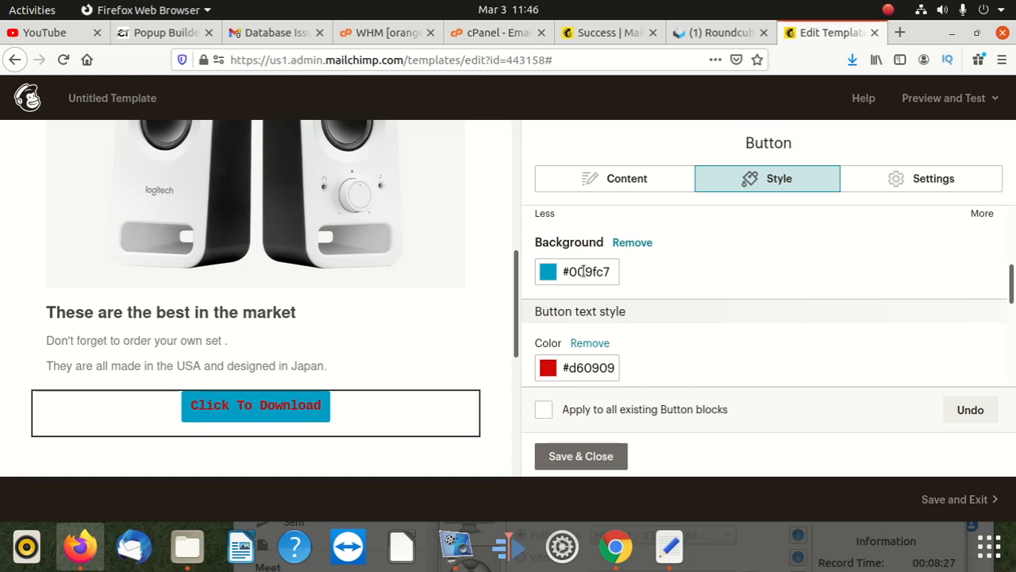
{"action": "left_click", "coordinate": [549, 271]}
{"action": "left_click", "coordinate": [656, 274]}
{"action": "scroll", "coordinate": [657, 275], "scroll_direction": "down", "scroll_amount": 1}
{"action": "left_click_drag", "start_coordinate": [653, 241], "coordinate": [584, 317]}
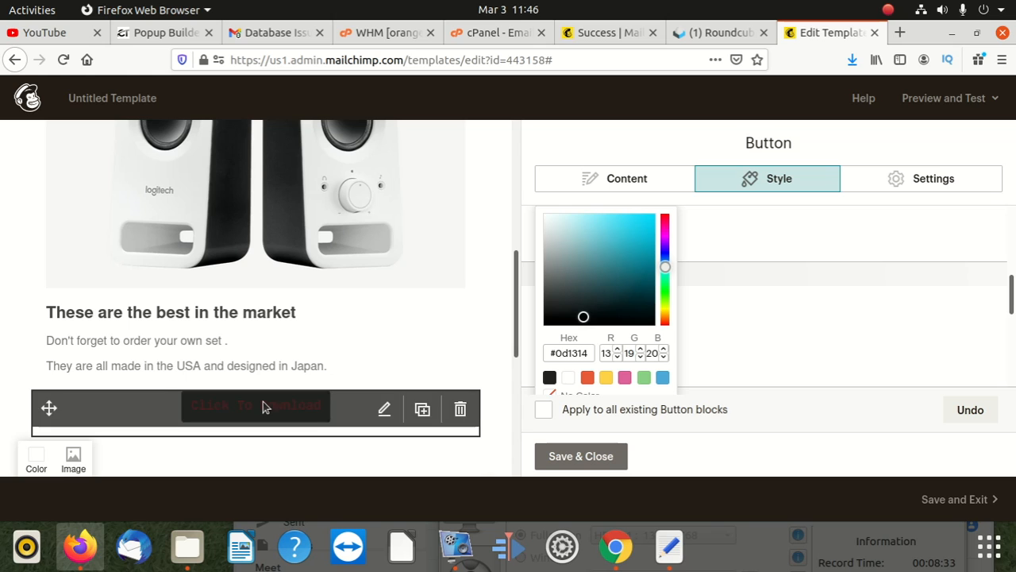
{"action": "left_click", "coordinate": [752, 318]}
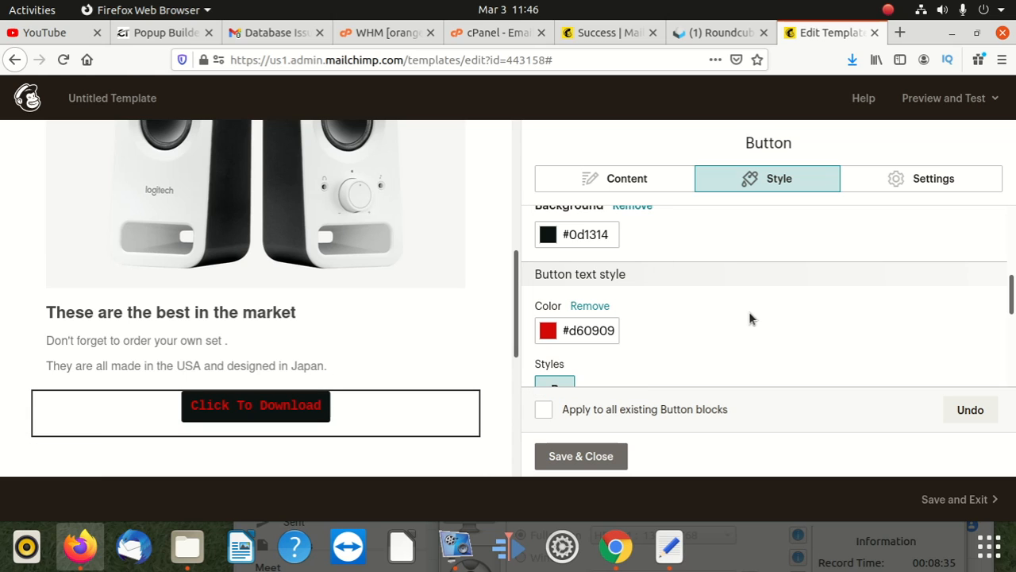
Replace the placeholder logo above the heading with the uploaded computer speakers image.
{"action": "scroll", "coordinate": [405, 279], "scroll_direction": "up", "scroll_amount": 10}
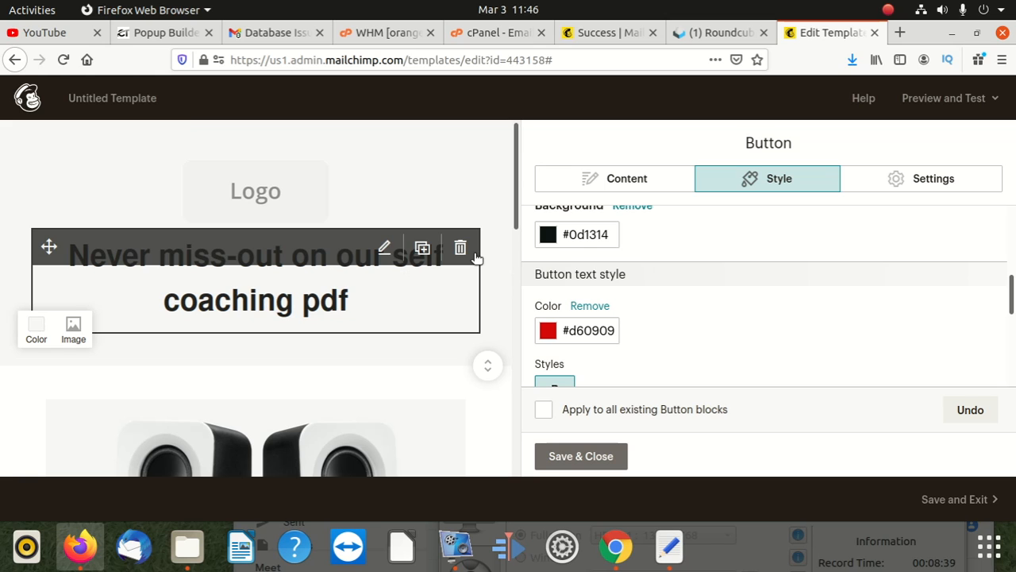
{"action": "left_click", "coordinate": [280, 203]}
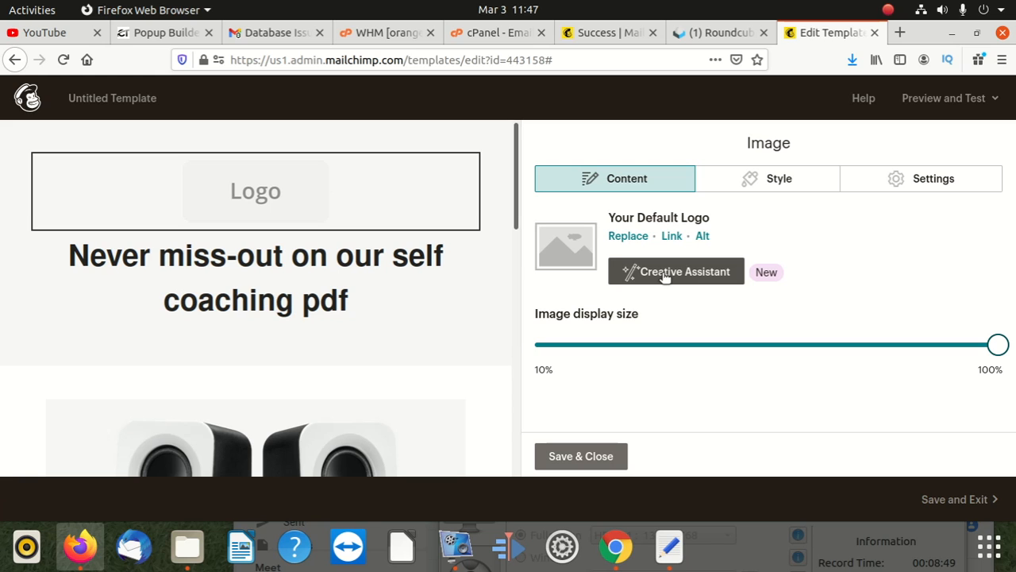
{"action": "left_click", "coordinate": [628, 237]}
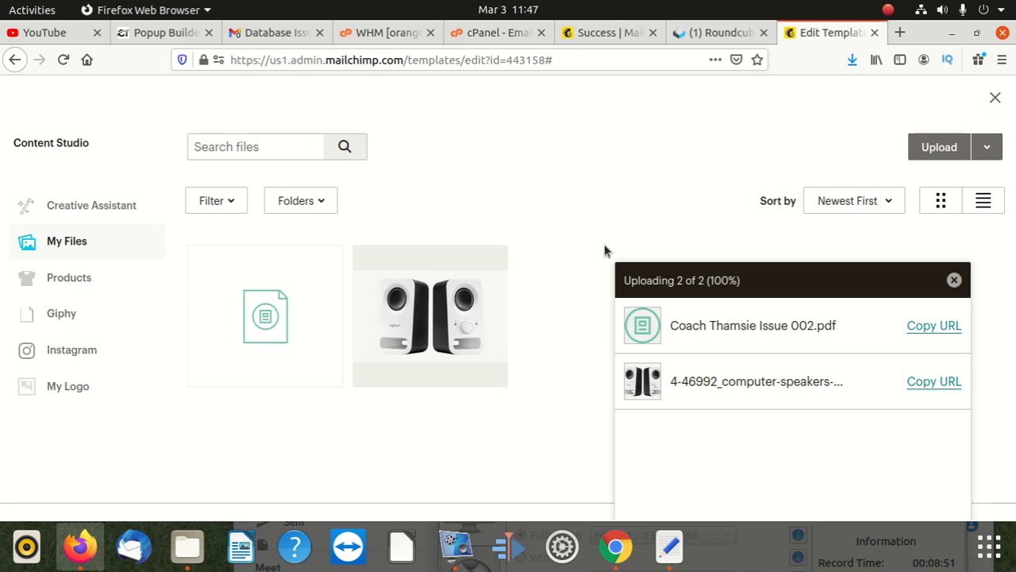
{"action": "left_click", "coordinate": [420, 336]}
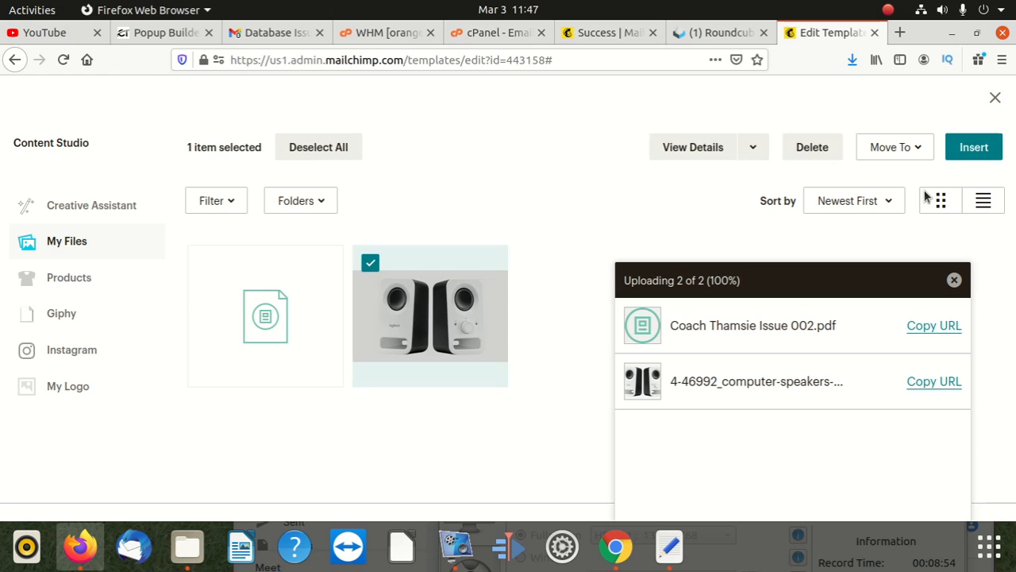
{"action": "left_click", "coordinate": [973, 147]}
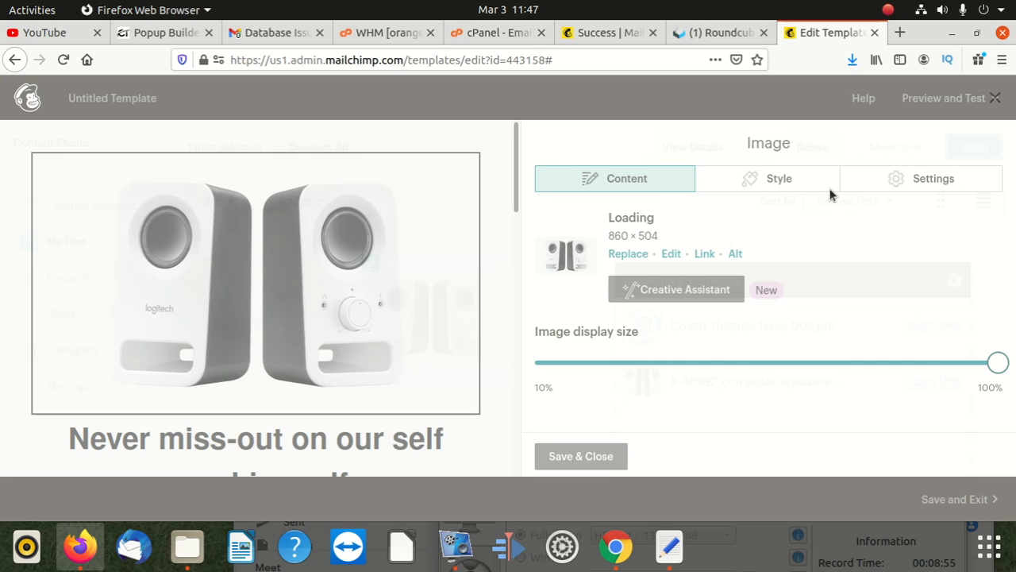
{"action": "scroll", "coordinate": [315, 324], "scroll_direction": "down", "scroll_amount": 5}
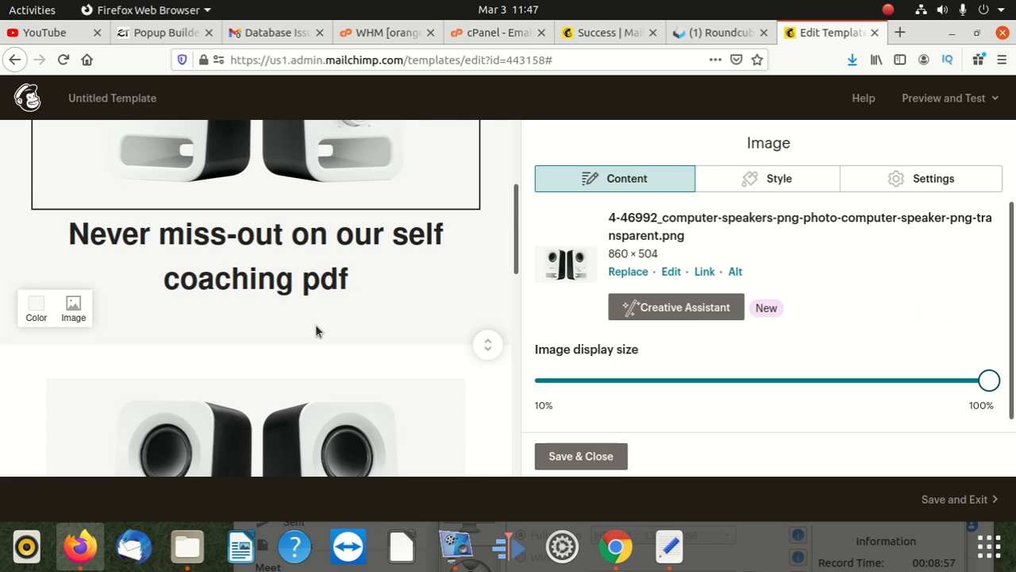
{"action": "scroll", "coordinate": [315, 324], "scroll_direction": "down", "scroll_amount": 1}
{"action": "scroll", "coordinate": [319, 334], "scroll_direction": "up", "scroll_amount": 3}
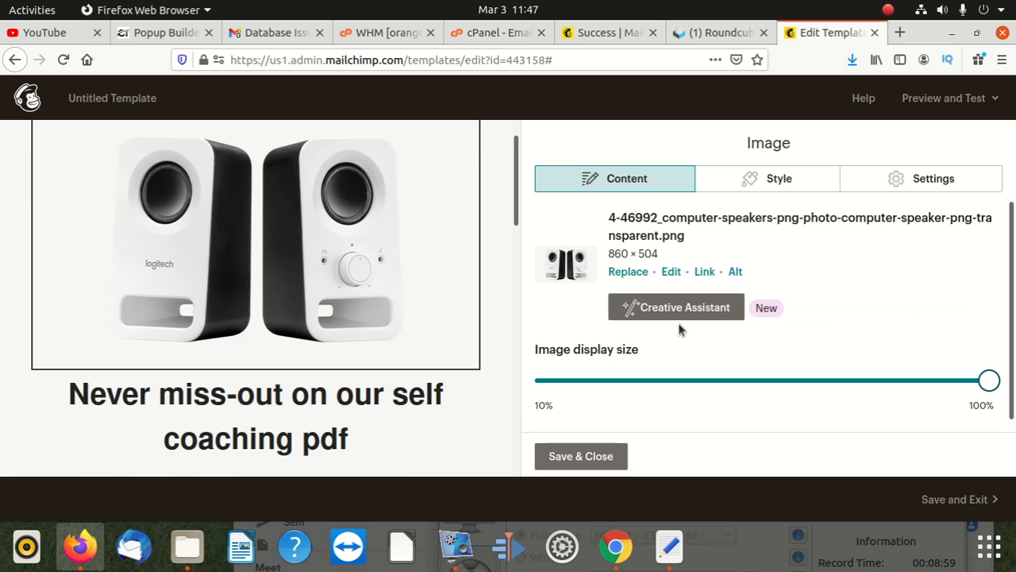
View the Creative Assistant for the logo image, close it and look over the template down to its footer.
{"action": "left_click", "coordinate": [645, 308]}
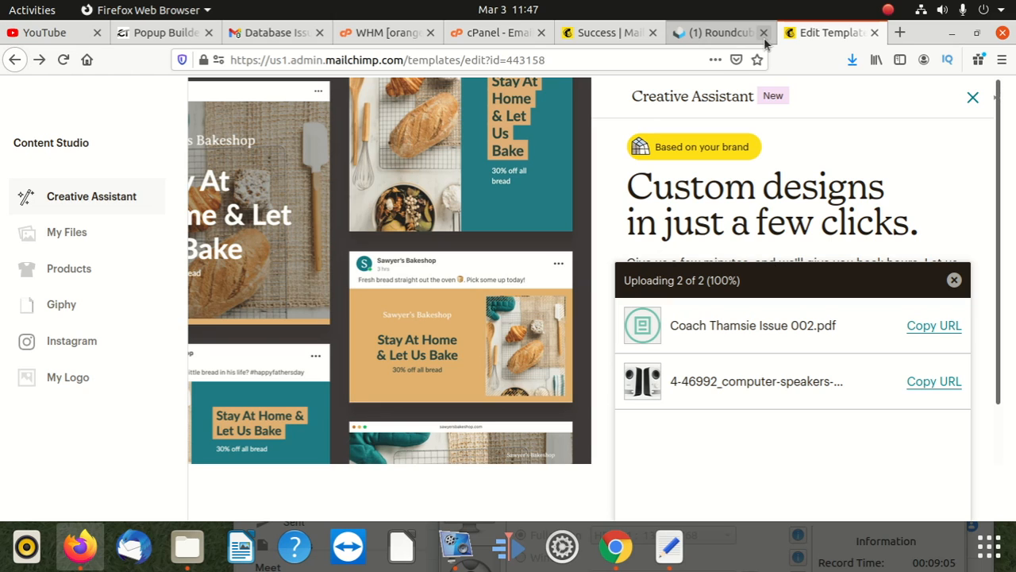
{"action": "left_click", "coordinate": [970, 97]}
{"action": "scroll", "coordinate": [395, 426], "scroll_direction": "down", "scroll_amount": 15}
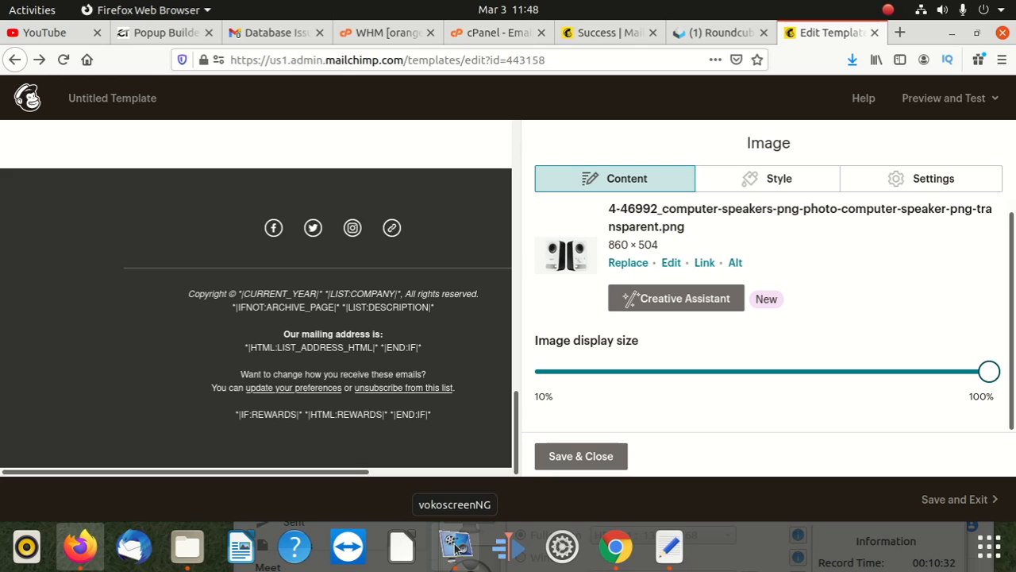
{"action": "left_click", "coordinate": [457, 546]}
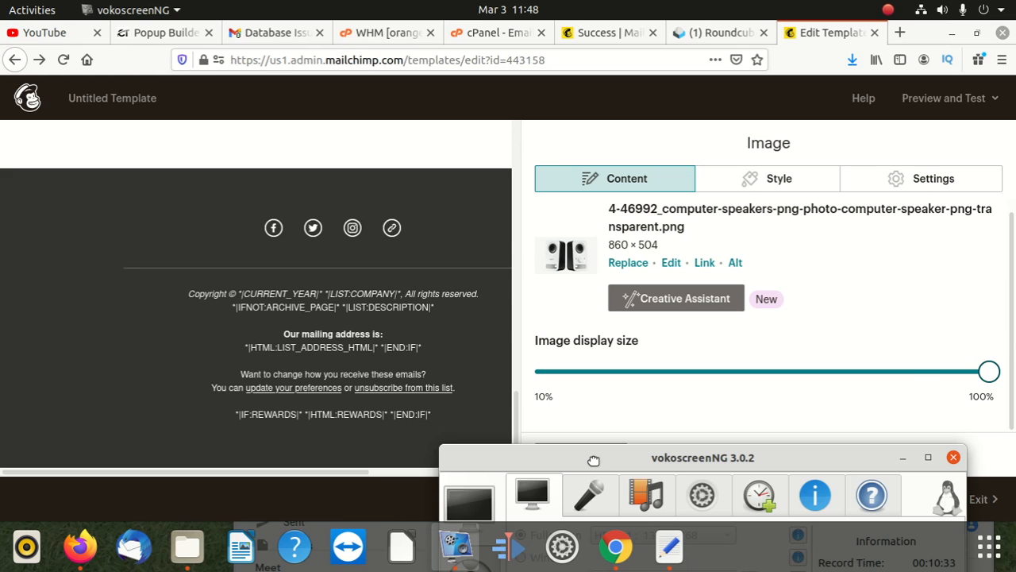